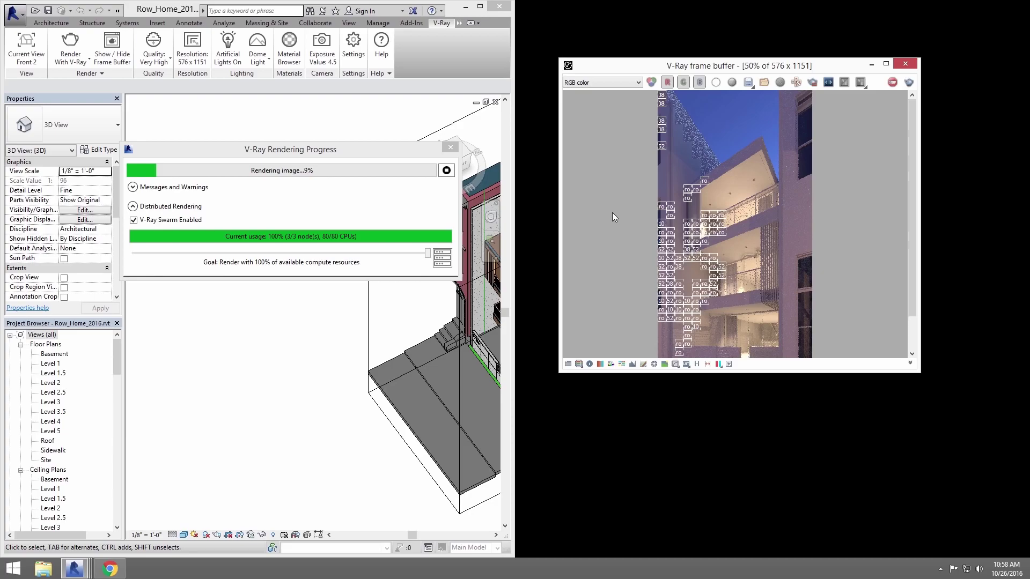
Launch vray_adv_34001_revit_win_x64.exe from the swarm folder and minimize the folder window
{"action": "left_click", "coordinate": [109, 568]}
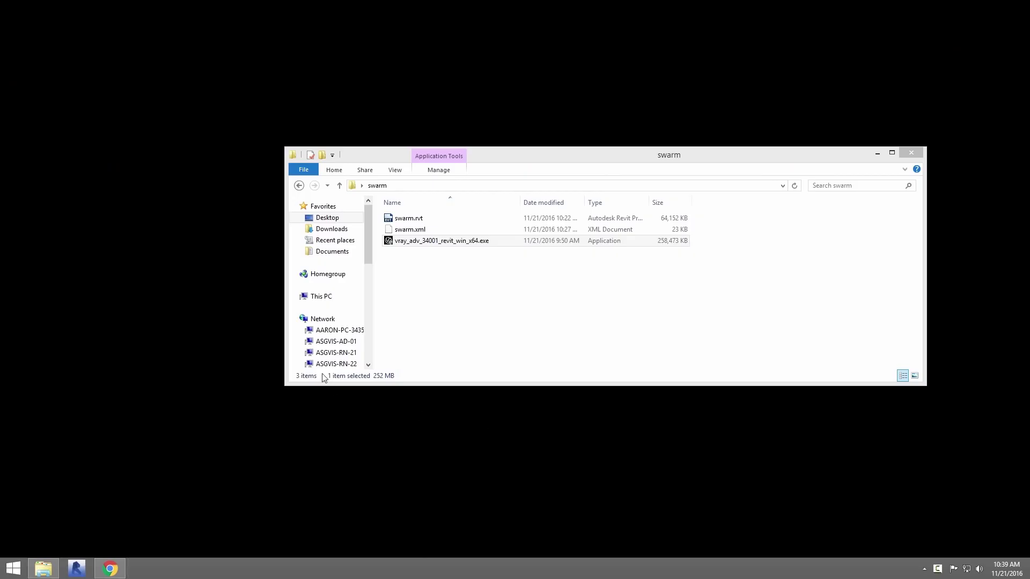
{"action": "double_click", "coordinate": [389, 242]}
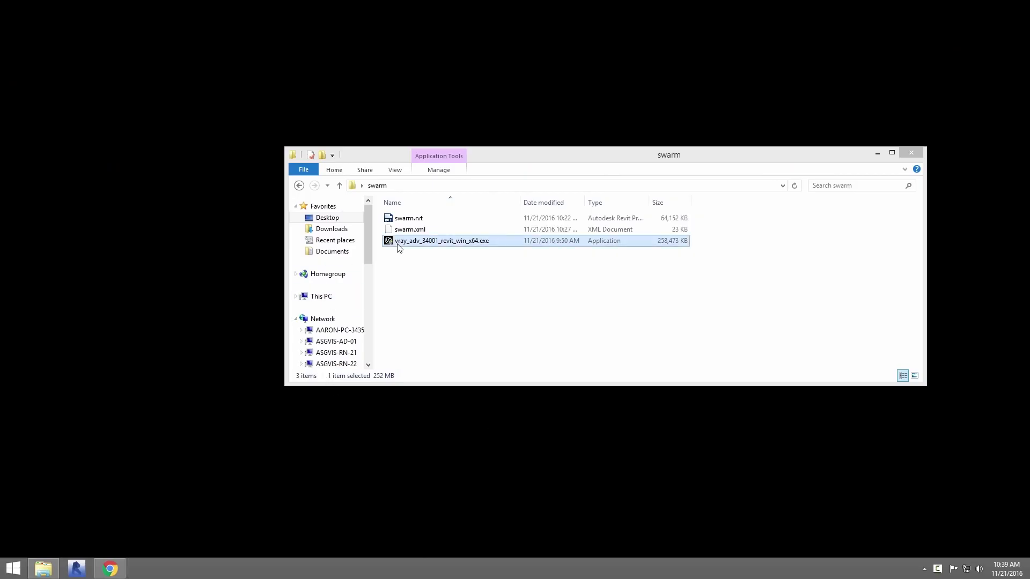
{"action": "left_click", "coordinate": [877, 153]}
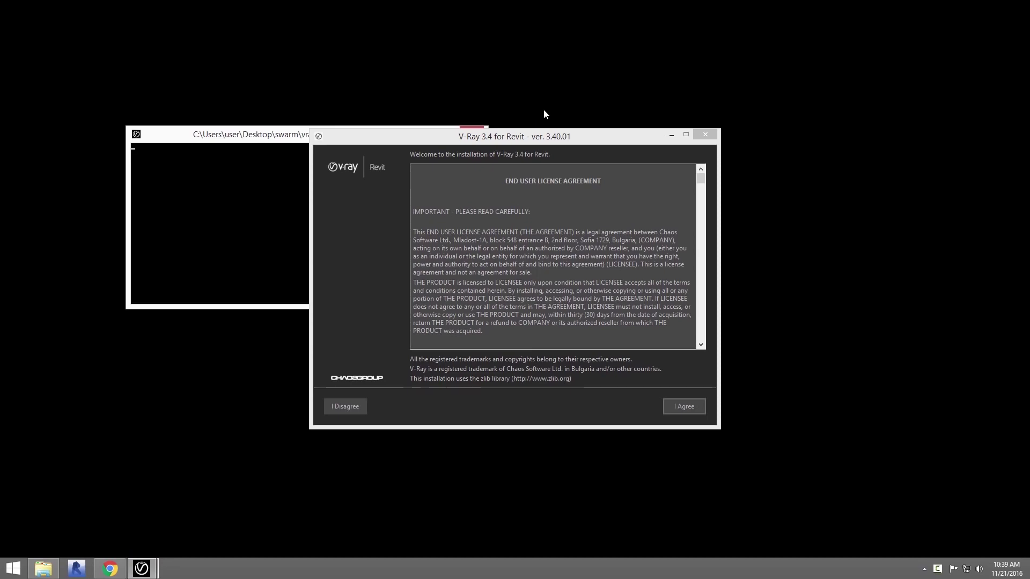
Accept the license and exclude V-Ray for Revit 2015 and License Server 4.1.0 from installation
{"action": "left_click", "coordinate": [667, 408]}
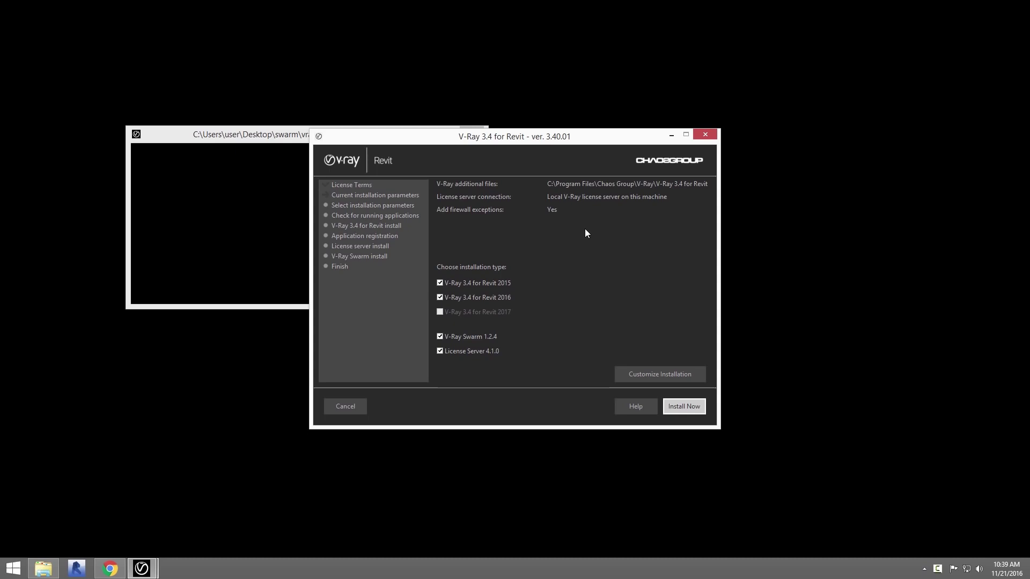
{"action": "left_click", "coordinate": [440, 283]}
{"action": "left_click", "coordinate": [441, 351]}
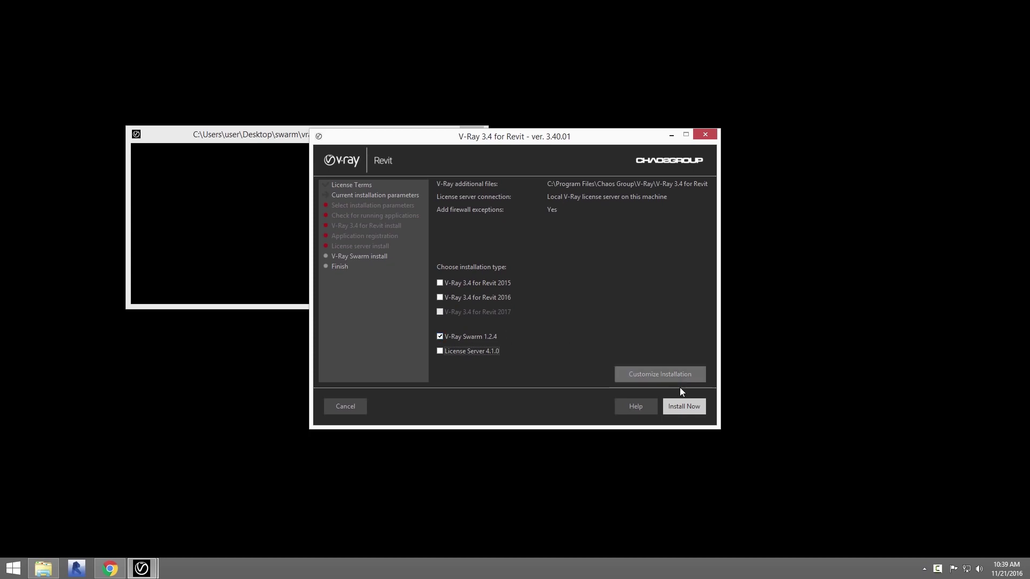
Install V-Ray Swarm 1.2.4, removing previous installations, then close both finished installers
{"action": "left_click", "coordinate": [689, 409]}
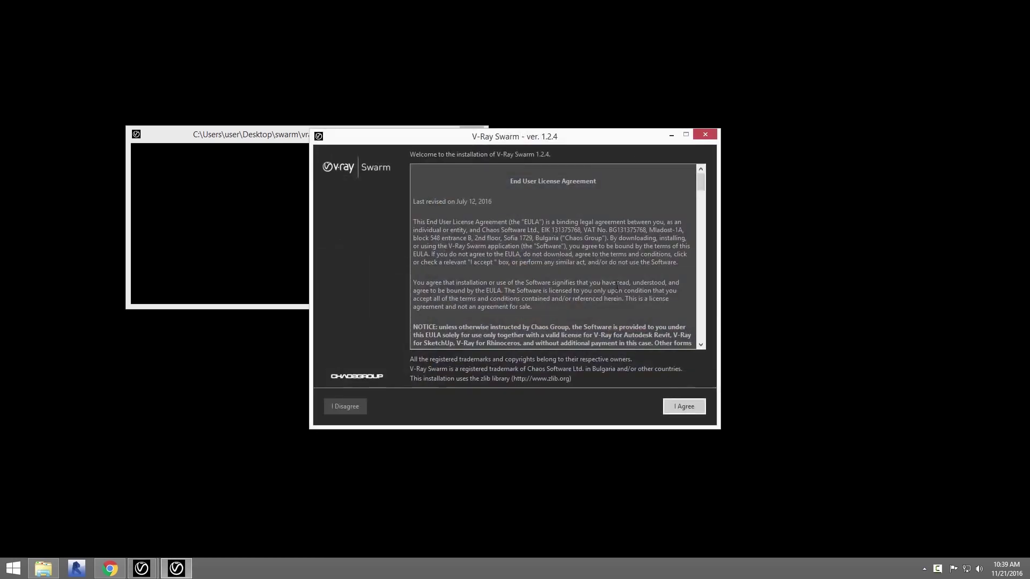
{"action": "left_click", "coordinate": [683, 410]}
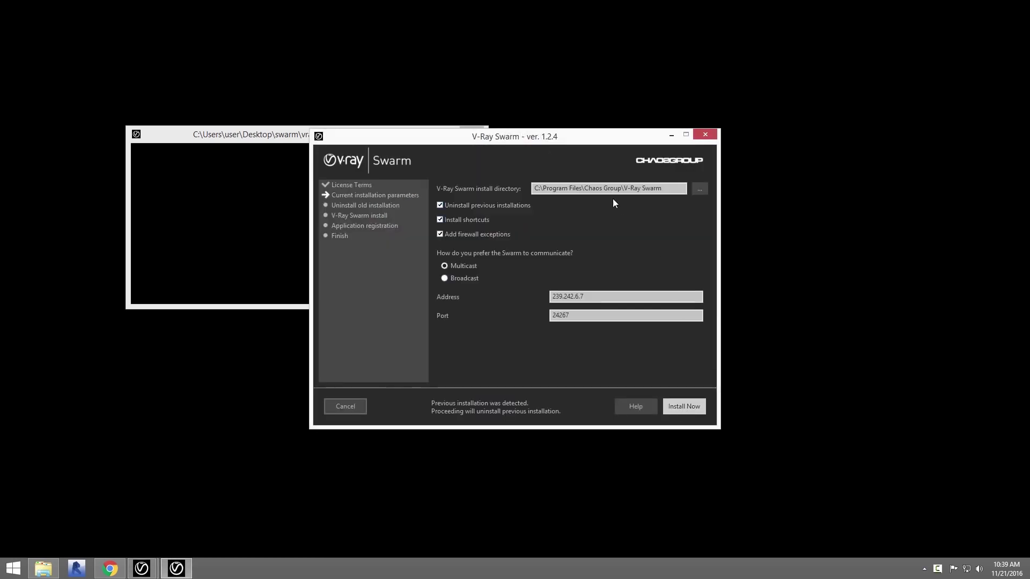
{"action": "left_click", "coordinate": [440, 206]}
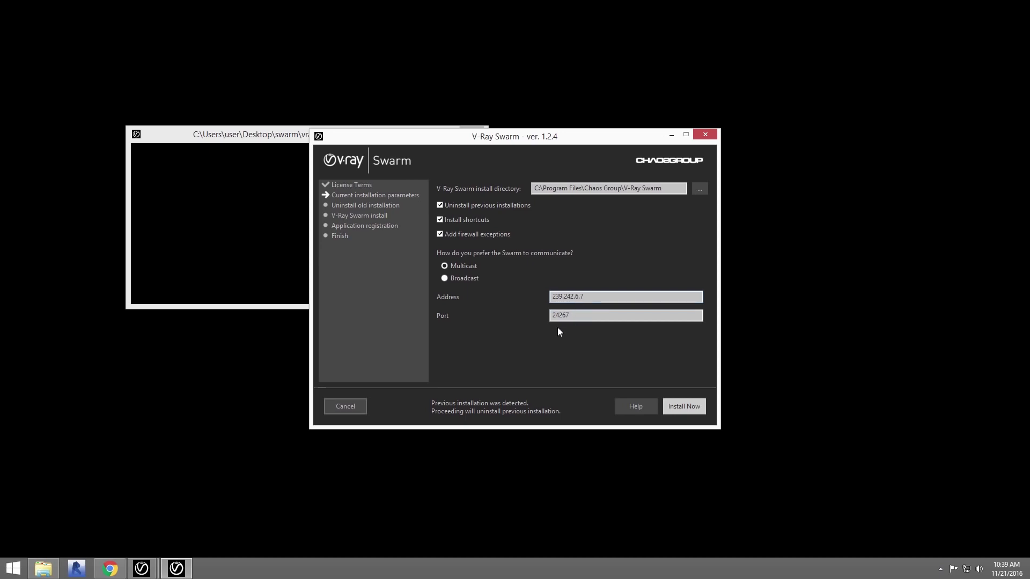
{"action": "left_click", "coordinate": [682, 406]}
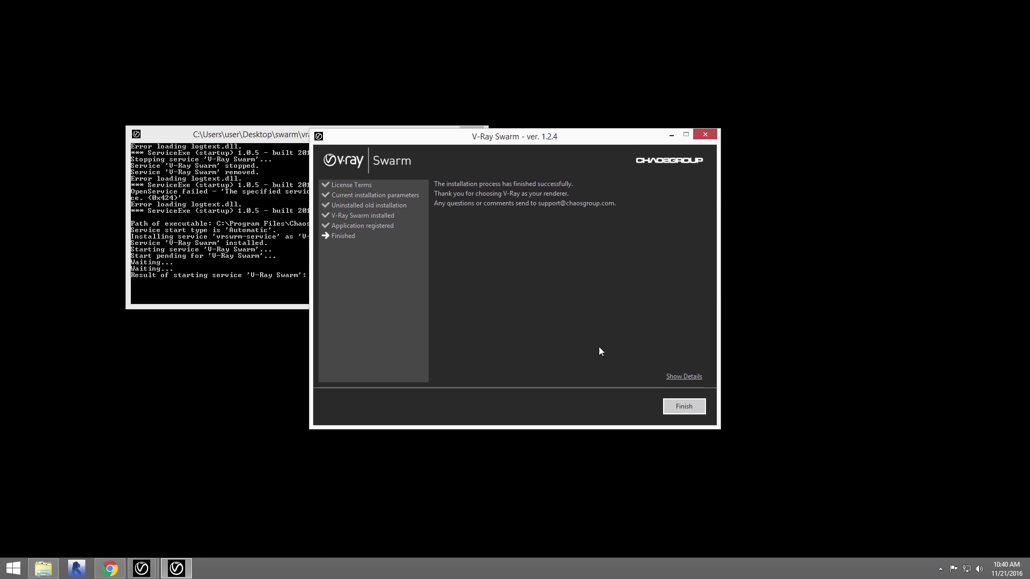
{"action": "left_click", "coordinate": [680, 403]}
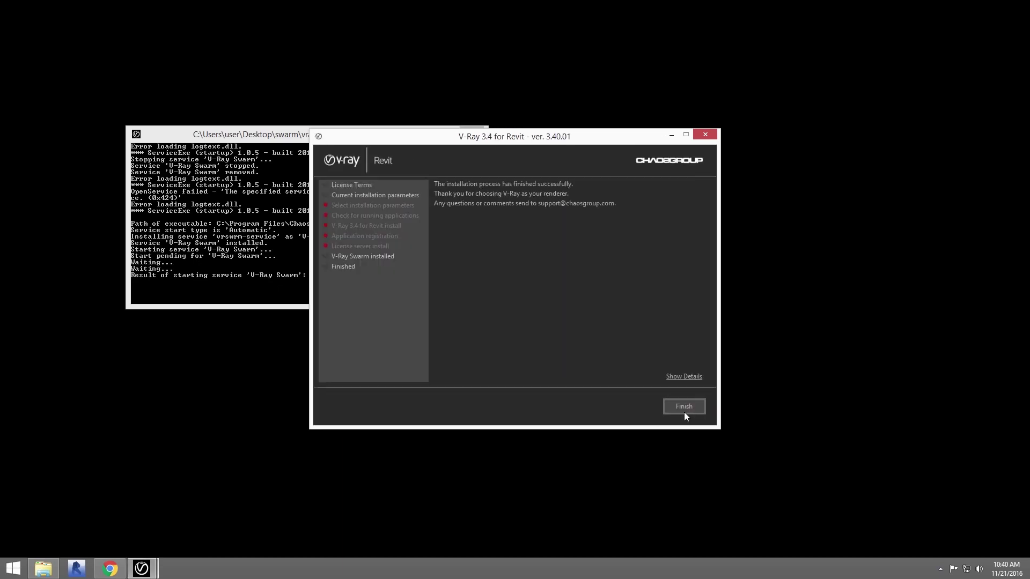
{"action": "left_click", "coordinate": [684, 407]}
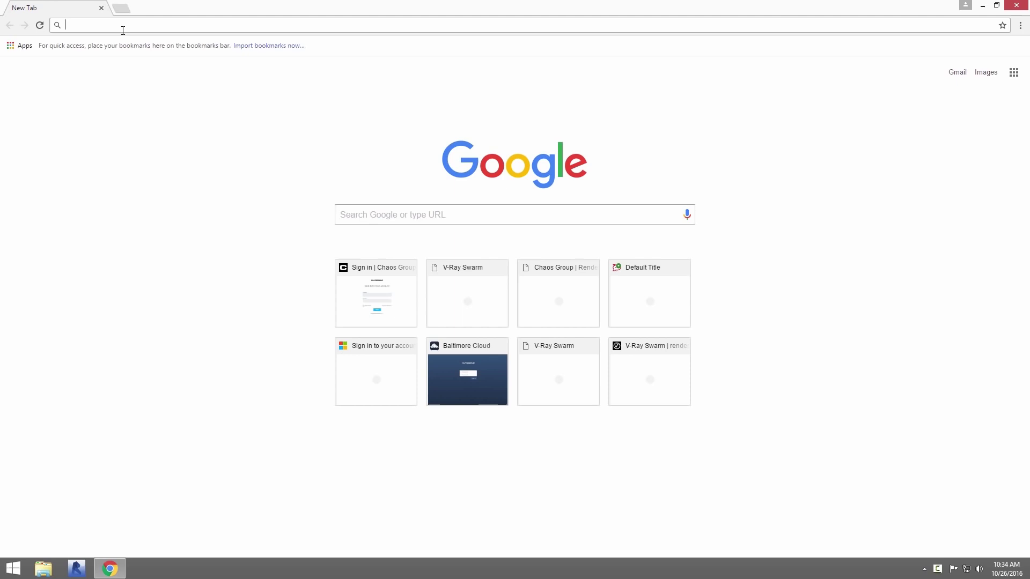
Open the local Swarm web page at localhost:24267 in Chrome
{"action": "type", "text": "localhos"}
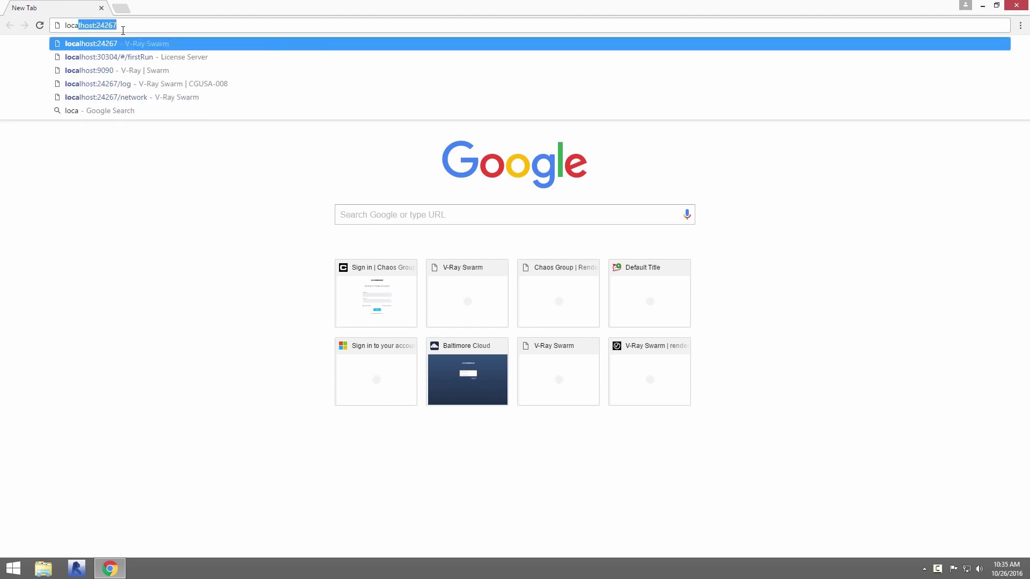
{"action": "type", "text": "t:"}
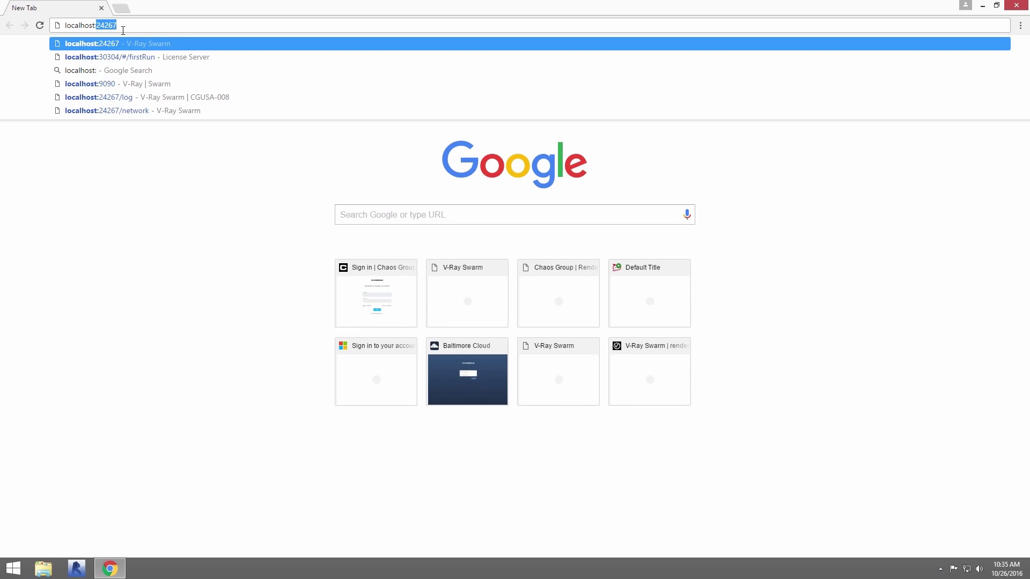
{"action": "type", "text": "24267"}
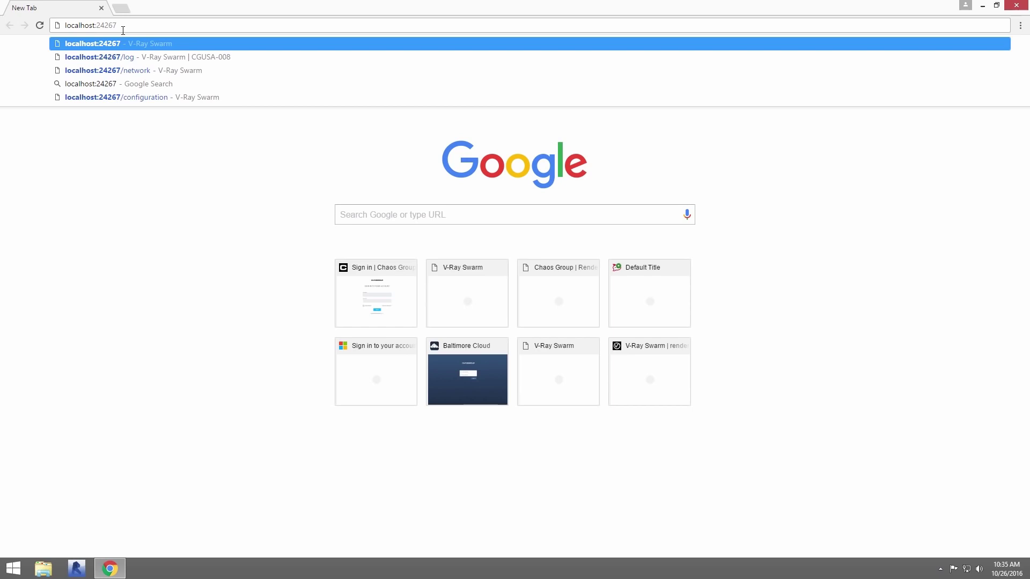
{"action": "key", "text": "Return"}
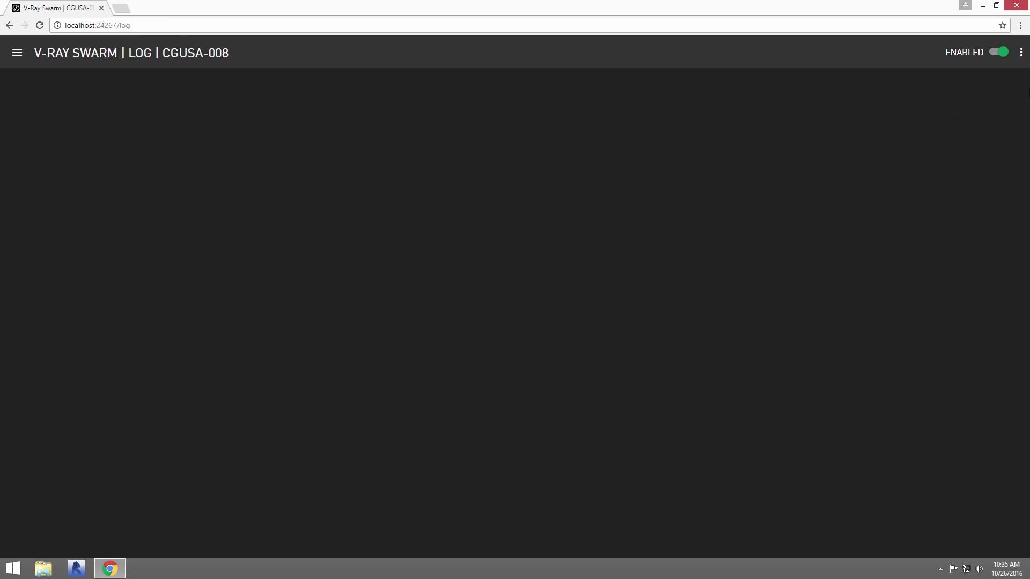
Switch distributed rendering on CGUSA-008 off and back on, then show the Swarm page list
{"action": "left_click", "coordinate": [1024, 55]}
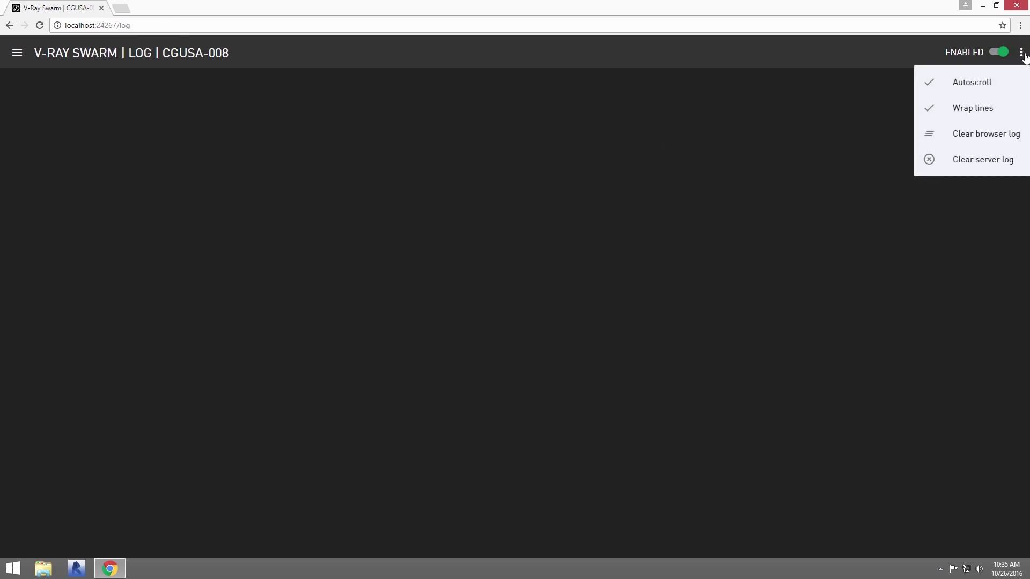
{"action": "left_click", "coordinate": [720, 55]}
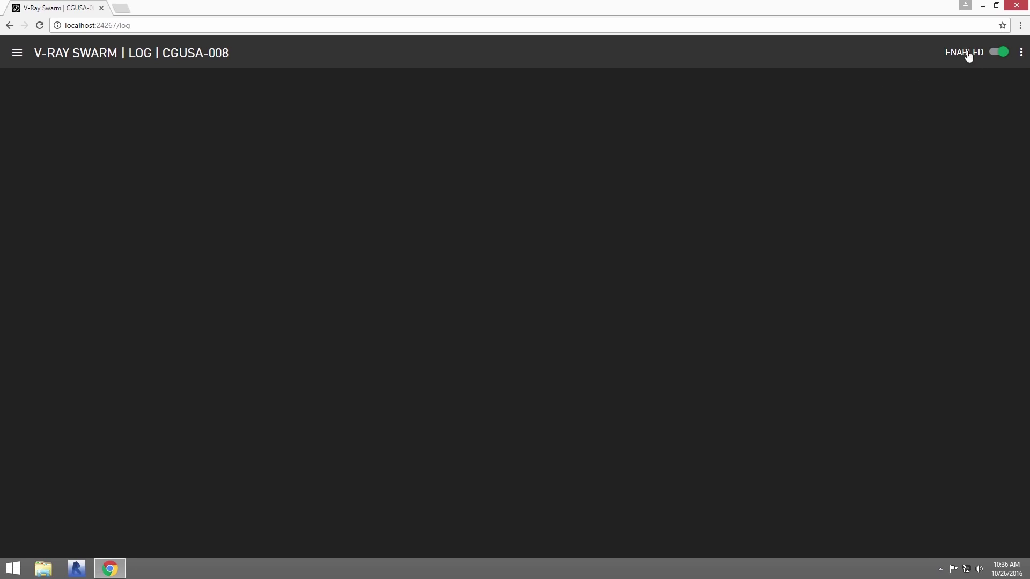
{"action": "left_click", "coordinate": [999, 53]}
{"action": "left_click", "coordinate": [999, 54]}
{"action": "left_click", "coordinate": [18, 54]}
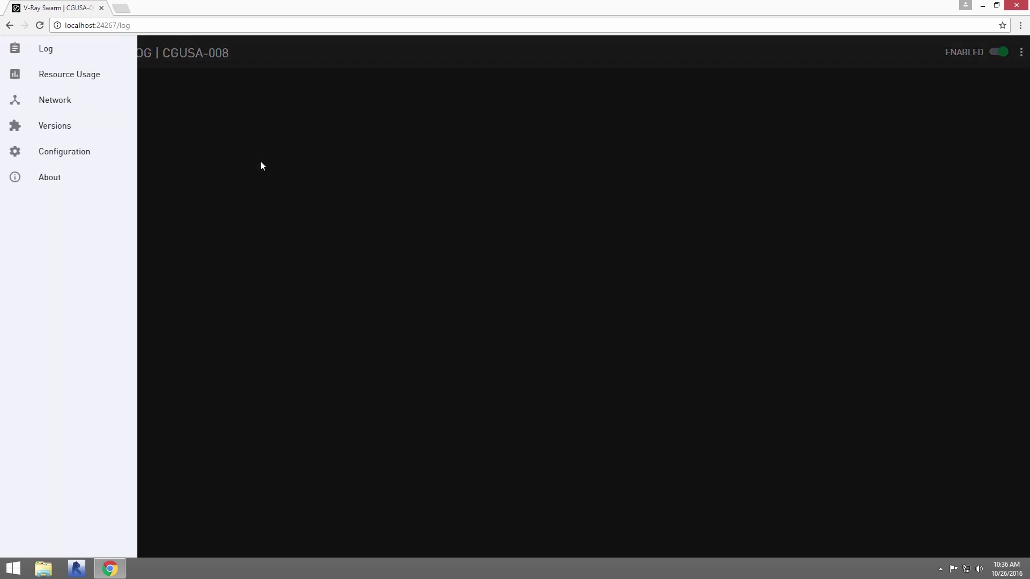
Add and save a renderfarm tag in CGUSA-008's configuration, then re-enable the node
{"action": "left_click", "coordinate": [107, 151]}
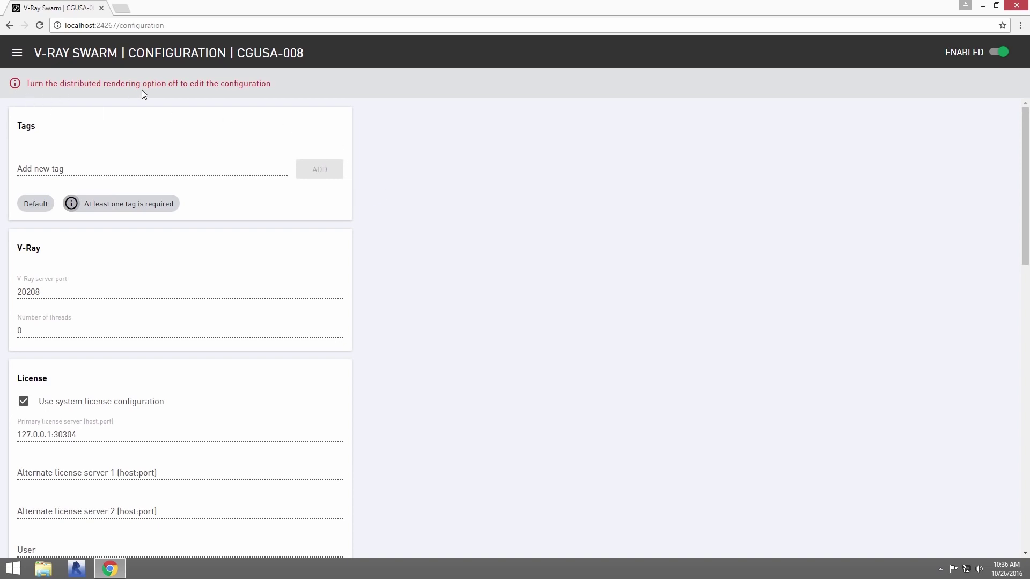
{"action": "left_click", "coordinate": [996, 56]}
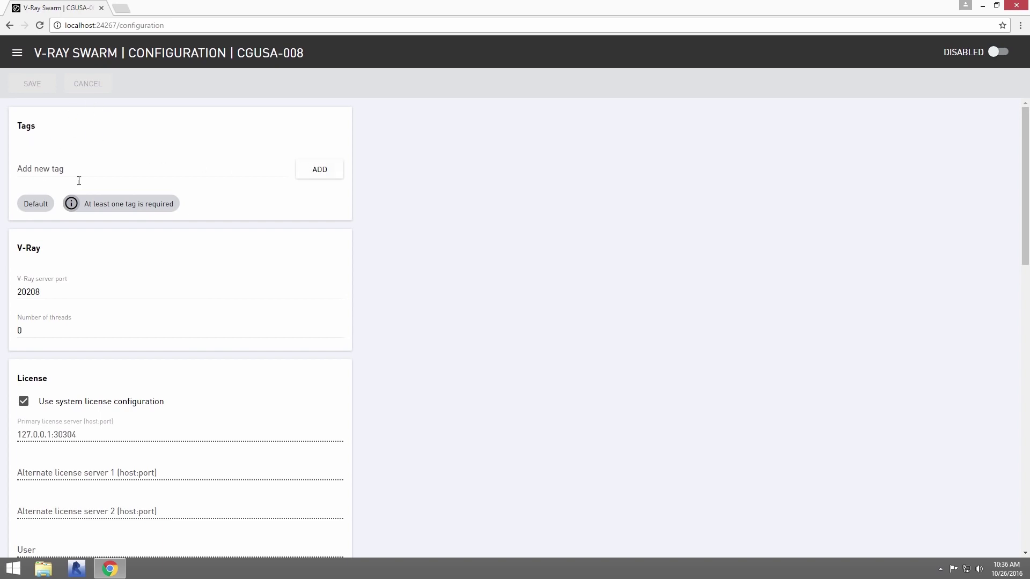
{"action": "left_click", "coordinate": [93, 170]}
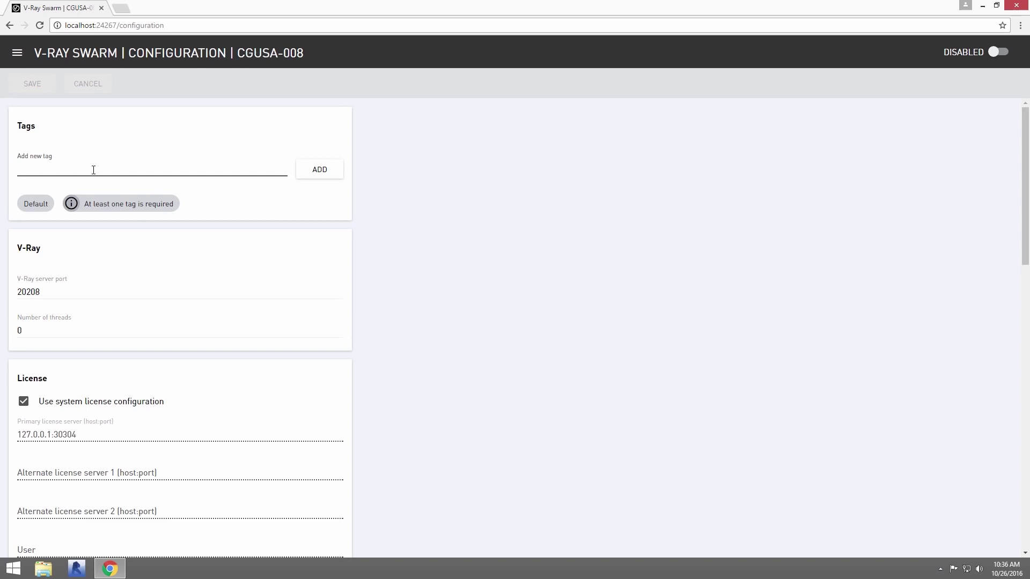
{"action": "type", "text": "renderfarm"}
{"action": "left_click", "coordinate": [322, 175]}
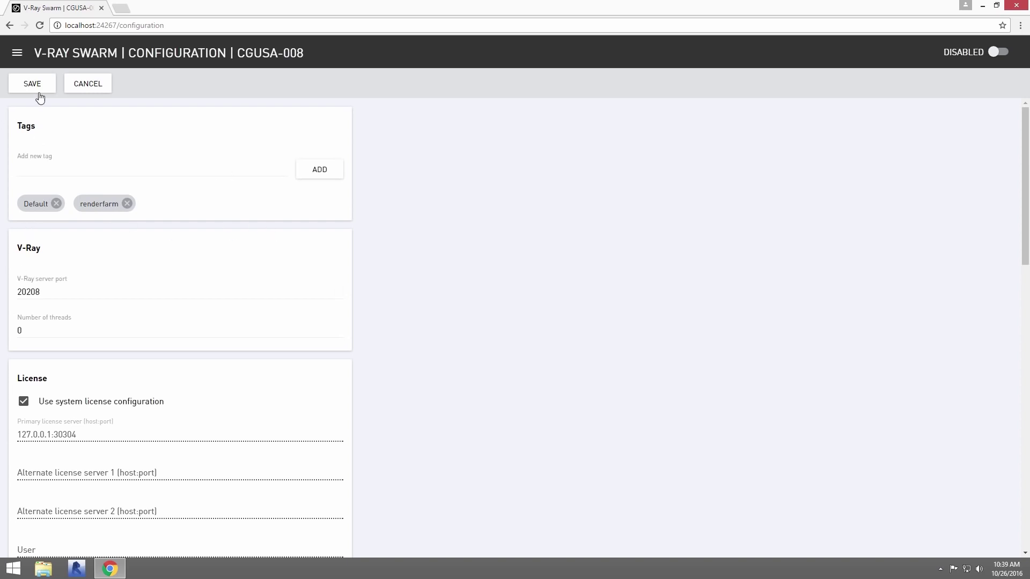
{"action": "left_click", "coordinate": [34, 86]}
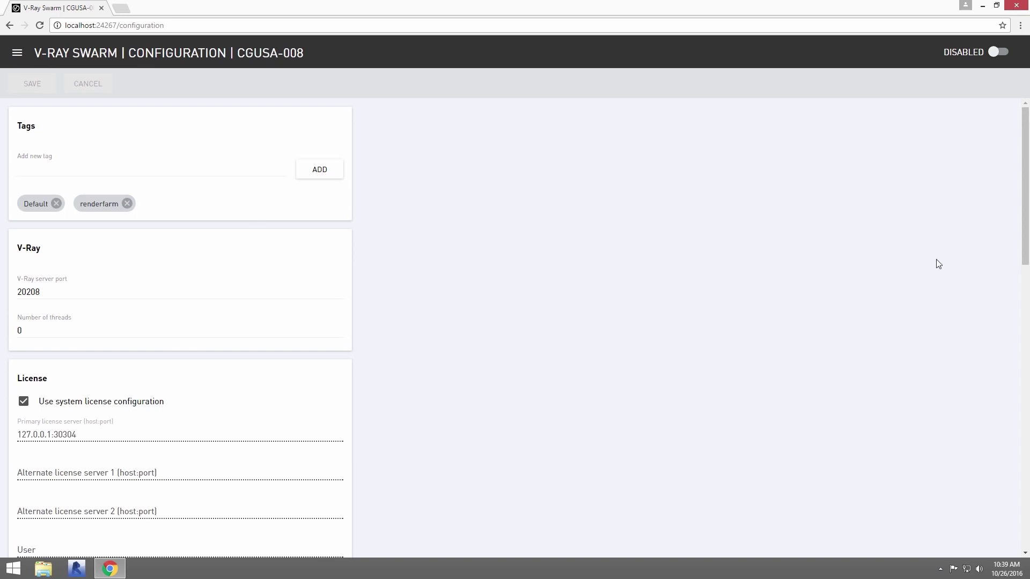
{"action": "left_click", "coordinate": [998, 52]}
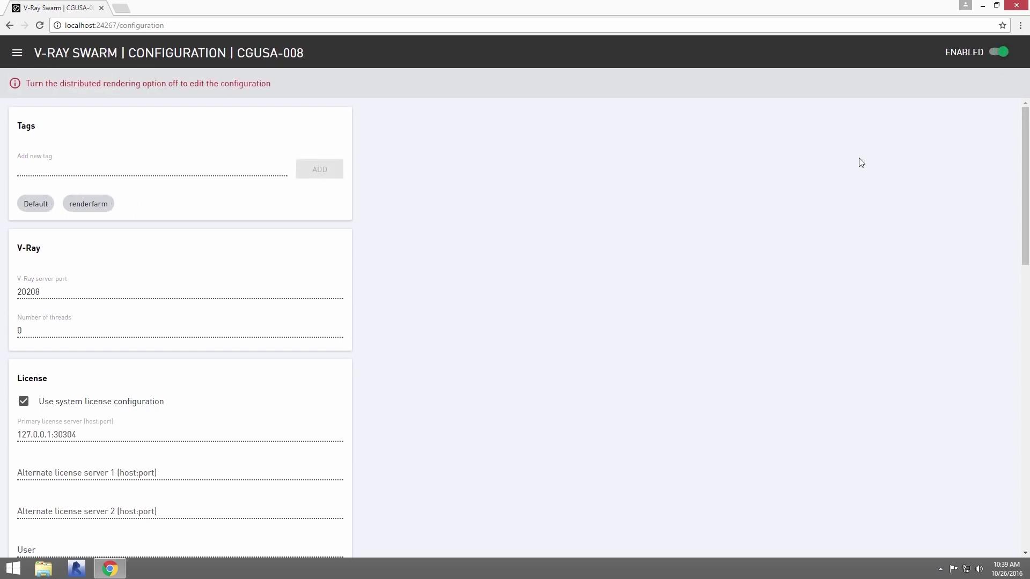
Go to the Network page and make sure node CGUSA-010 is enabled
{"action": "left_click", "coordinate": [18, 63]}
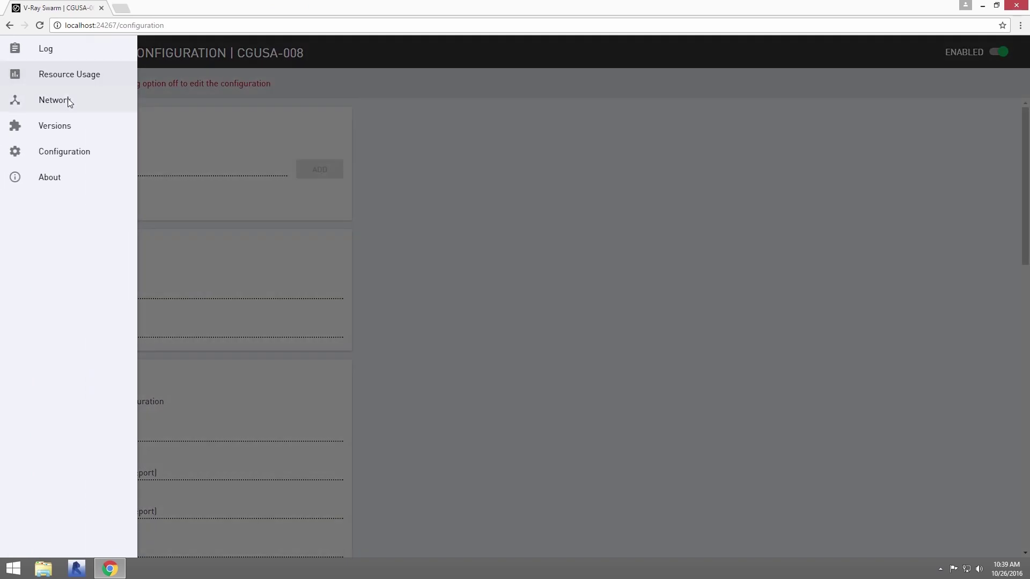
{"action": "left_click", "coordinate": [69, 101]}
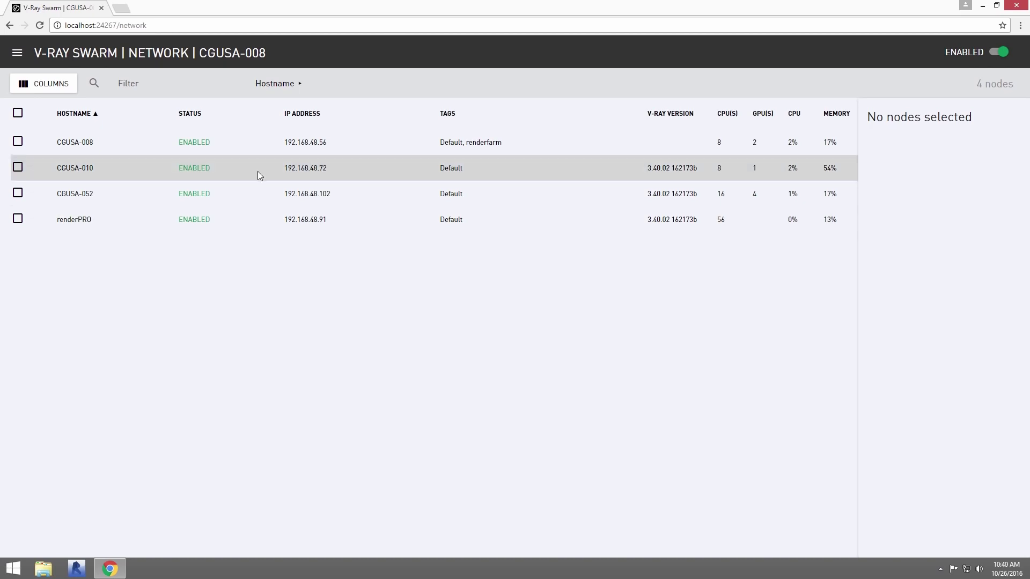
{"action": "left_click", "coordinate": [17, 167]}
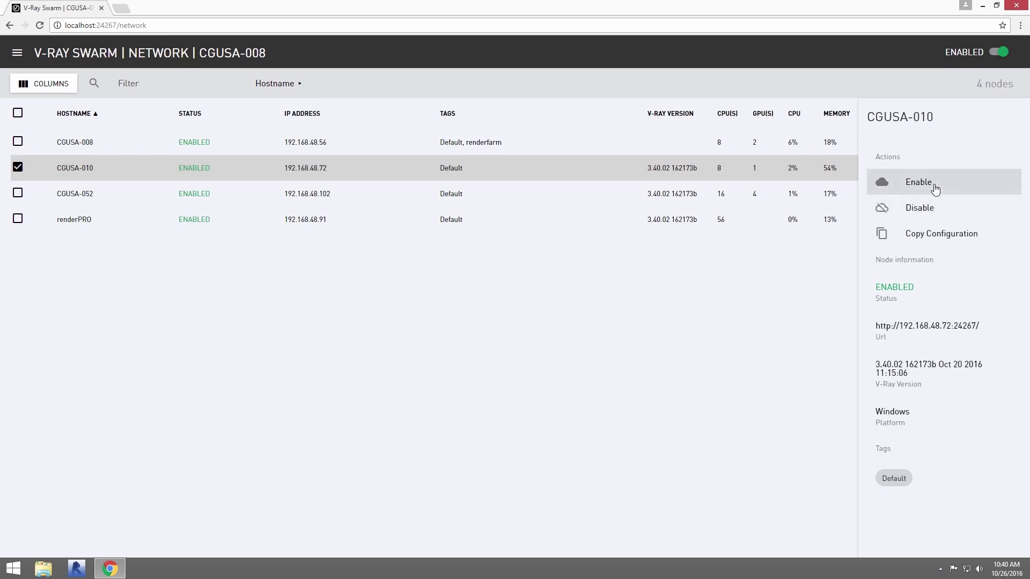
{"action": "left_click", "coordinate": [932, 184]}
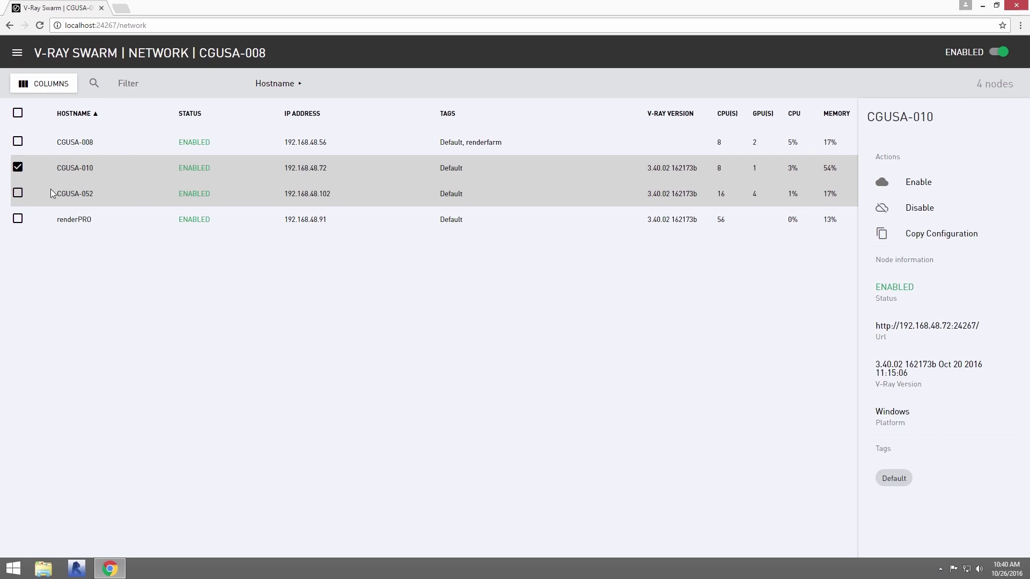
Disable CGUSA-052 and renderPRO, copy CGUSA-008's configuration to them, and re-enable both
{"action": "left_click", "coordinate": [16, 196]}
{"action": "left_click", "coordinate": [17, 219]}
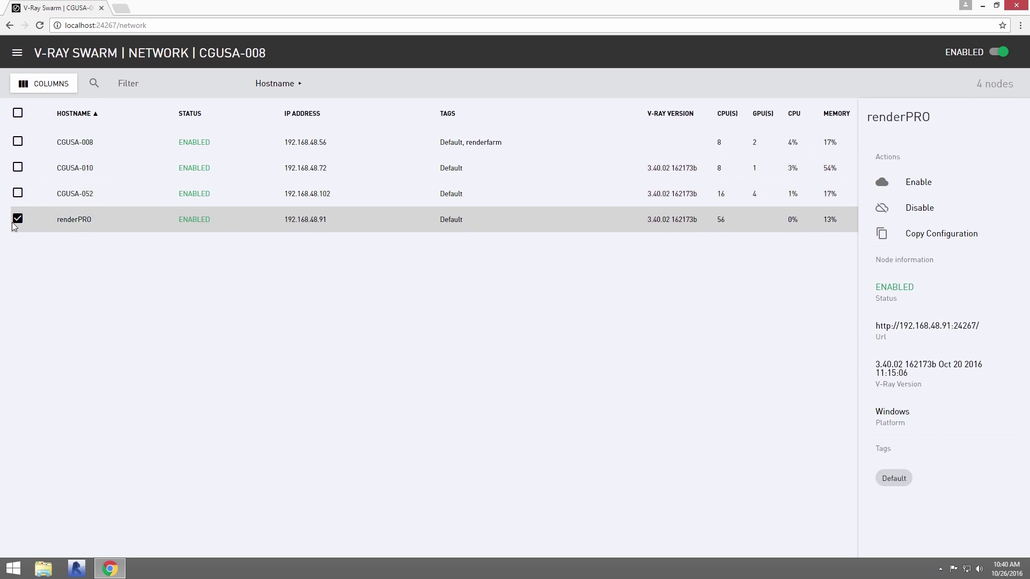
{"action": "left_click", "coordinate": [18, 194]}
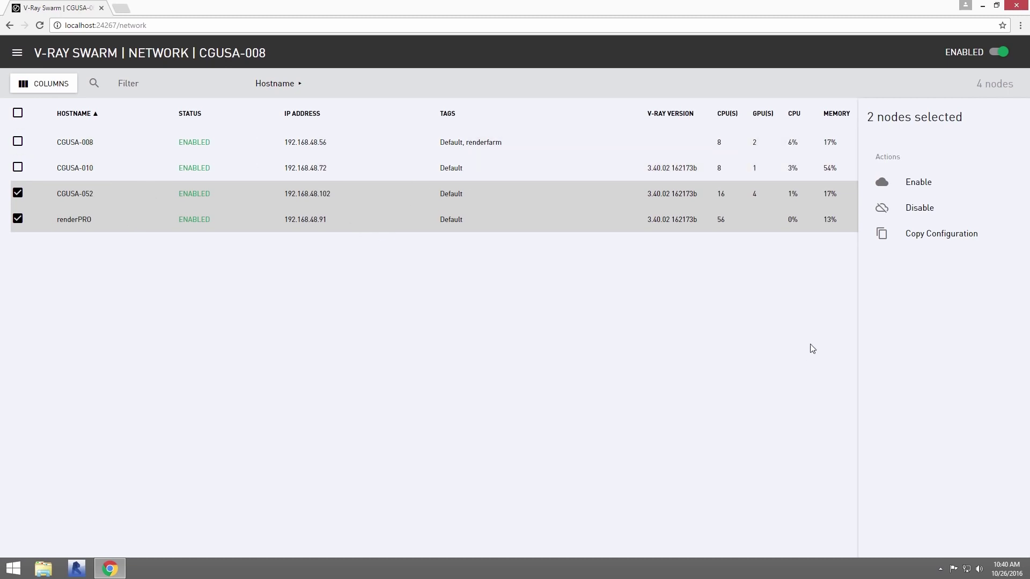
{"action": "left_click", "coordinate": [911, 210]}
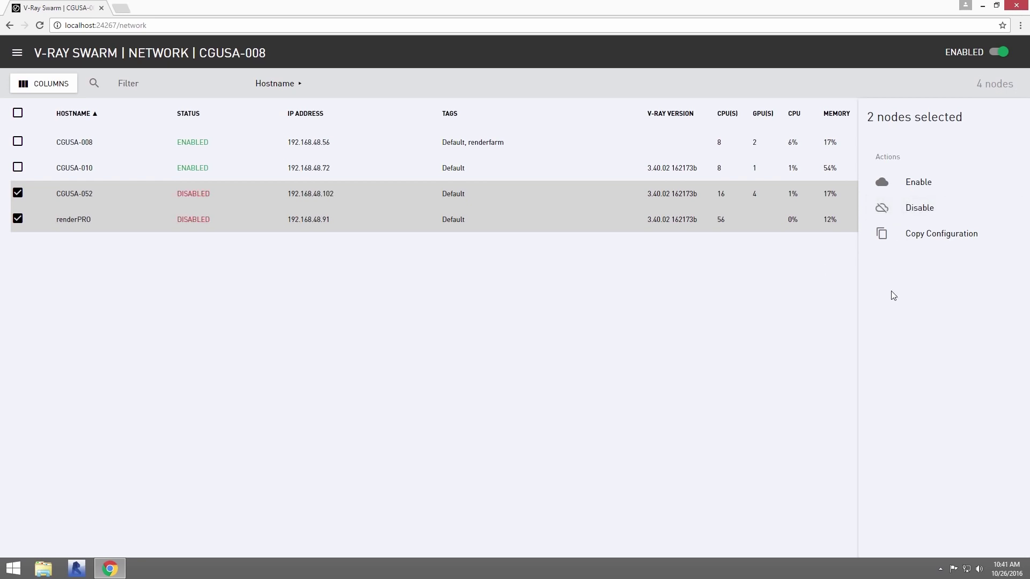
{"action": "left_click", "coordinate": [921, 235]}
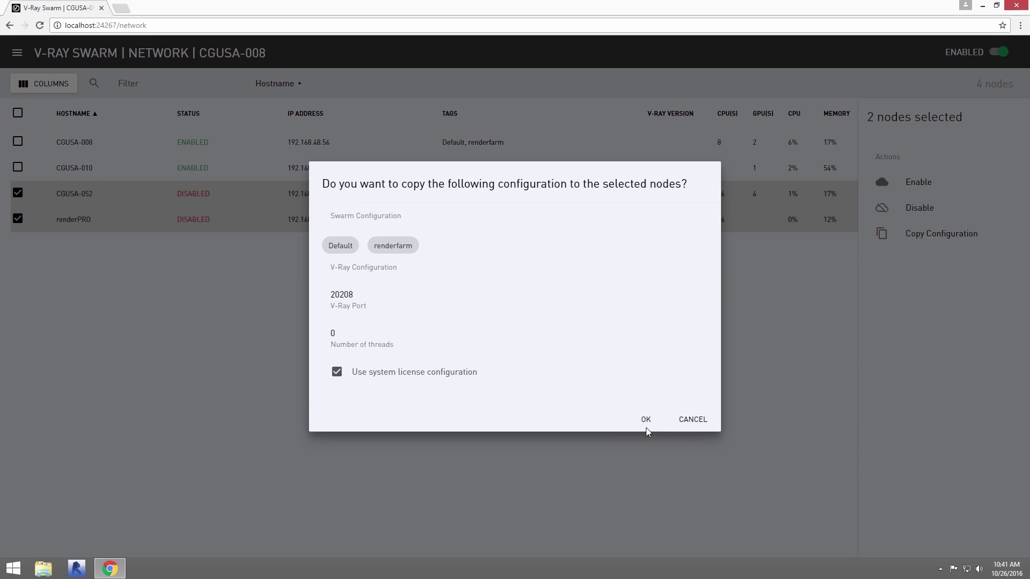
{"action": "left_click", "coordinate": [634, 421]}
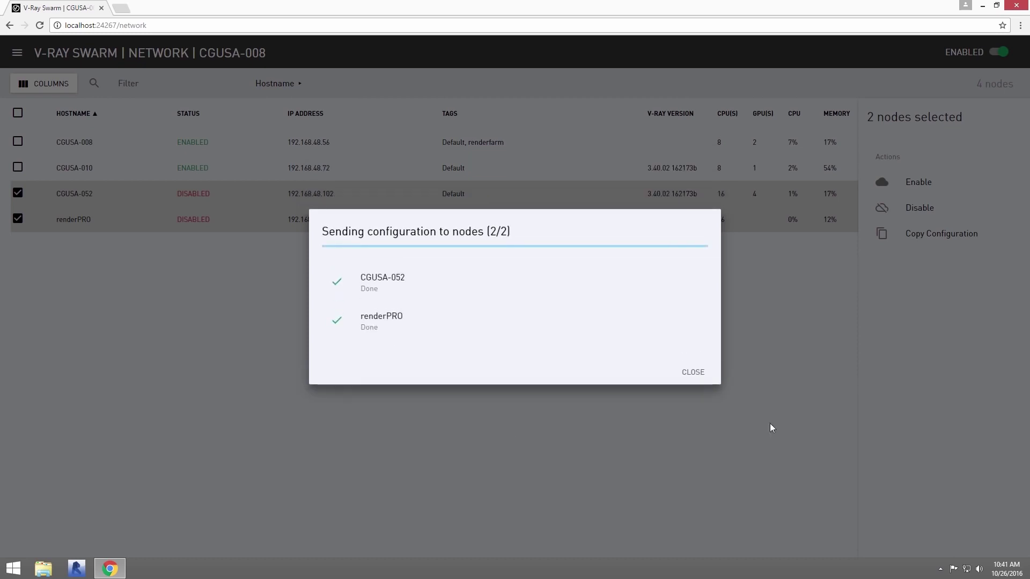
{"action": "left_click", "coordinate": [692, 376]}
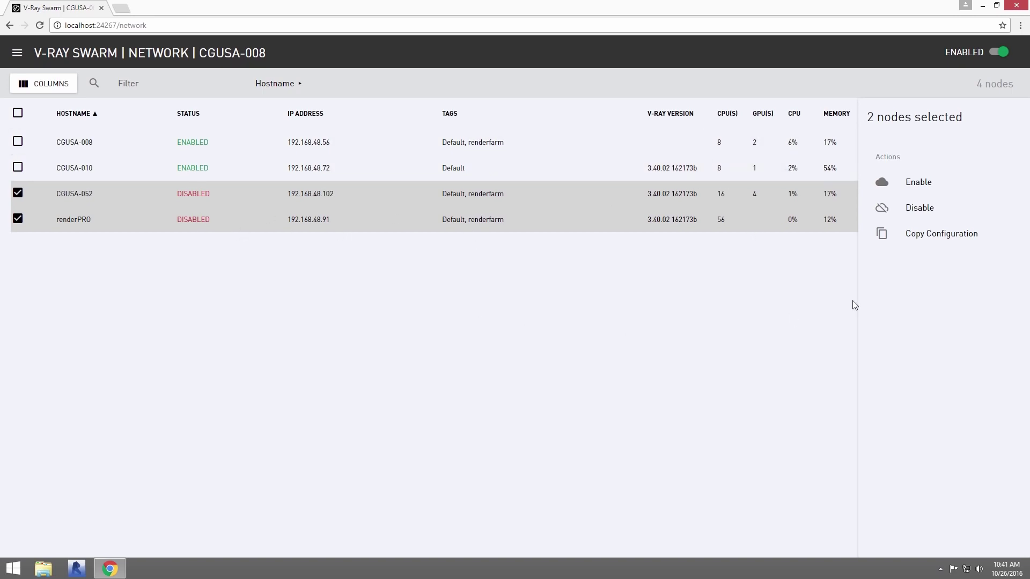
{"action": "left_click", "coordinate": [937, 189]}
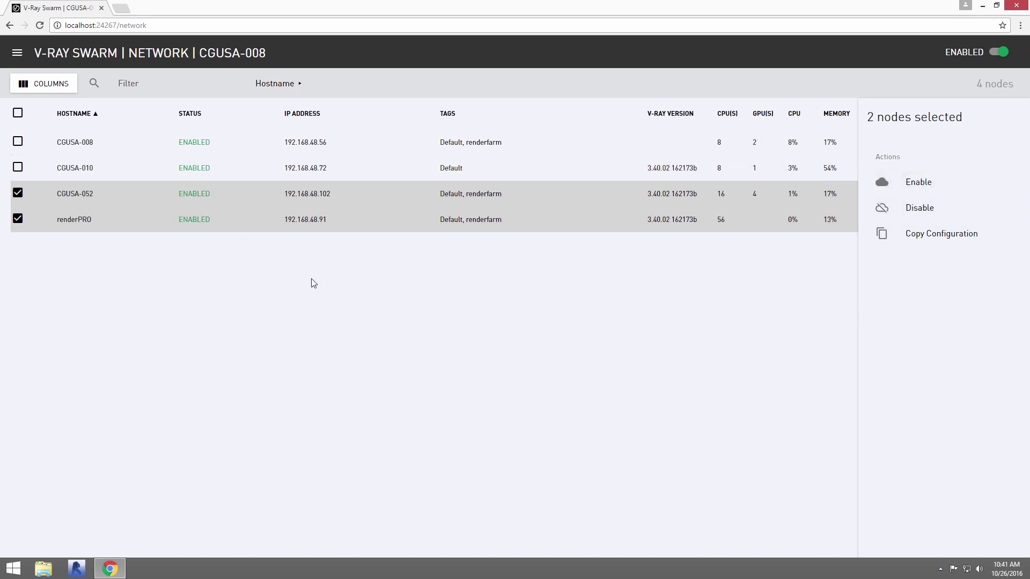
Review CGUSA-008's GPU, memory, network and storage usage (53.2 GB free of 223.2 GB)
{"action": "left_click", "coordinate": [16, 53]}
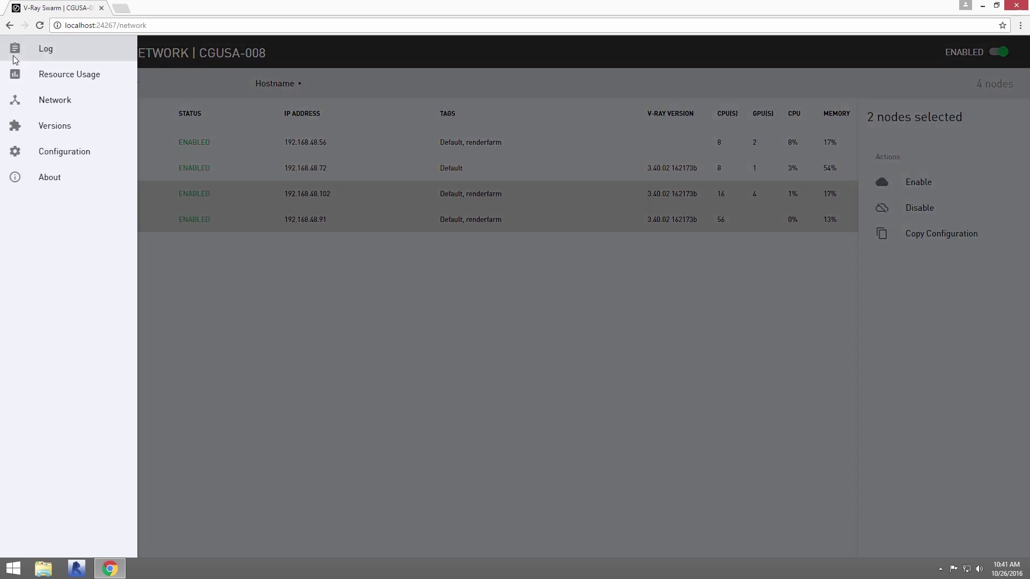
{"action": "left_click", "coordinate": [38, 78]}
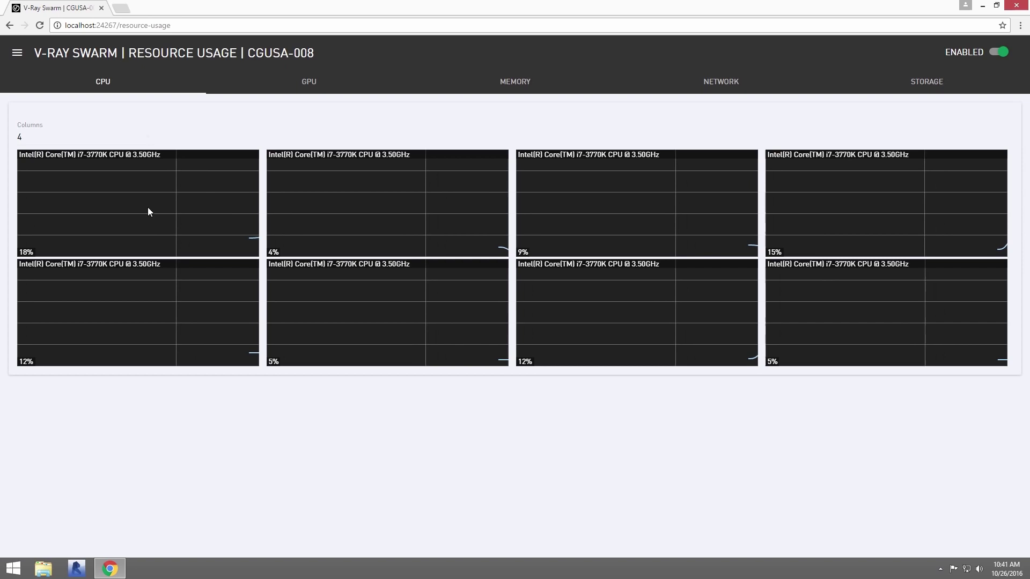
{"action": "left_click", "coordinate": [291, 83]}
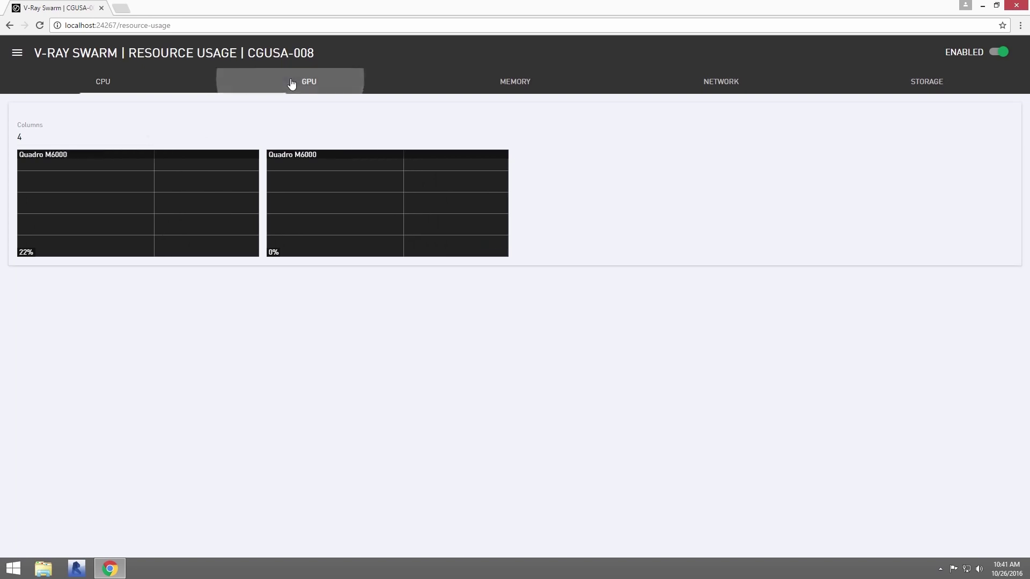
{"action": "left_click", "coordinate": [517, 81]}
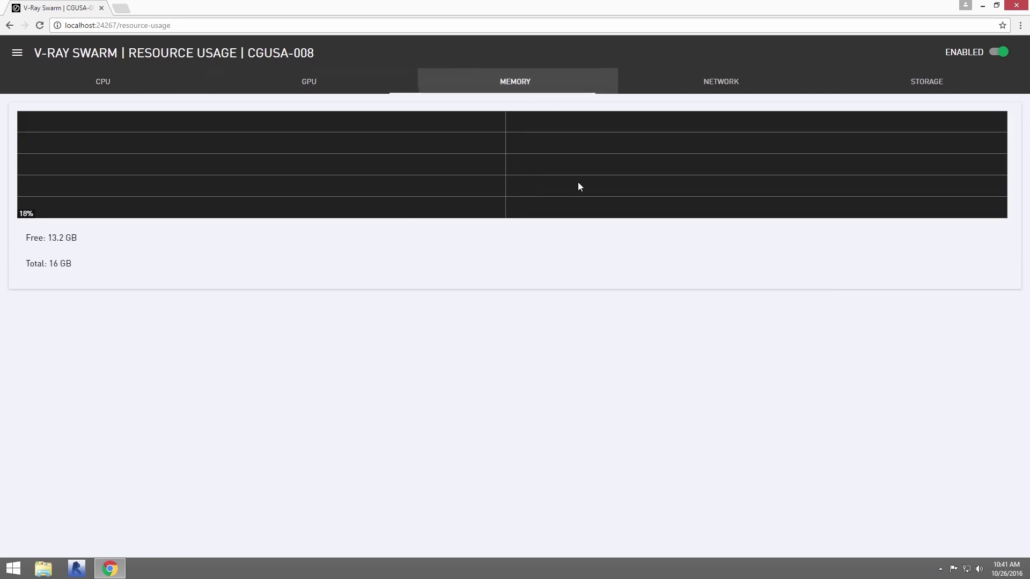
{"action": "left_click", "coordinate": [724, 85]}
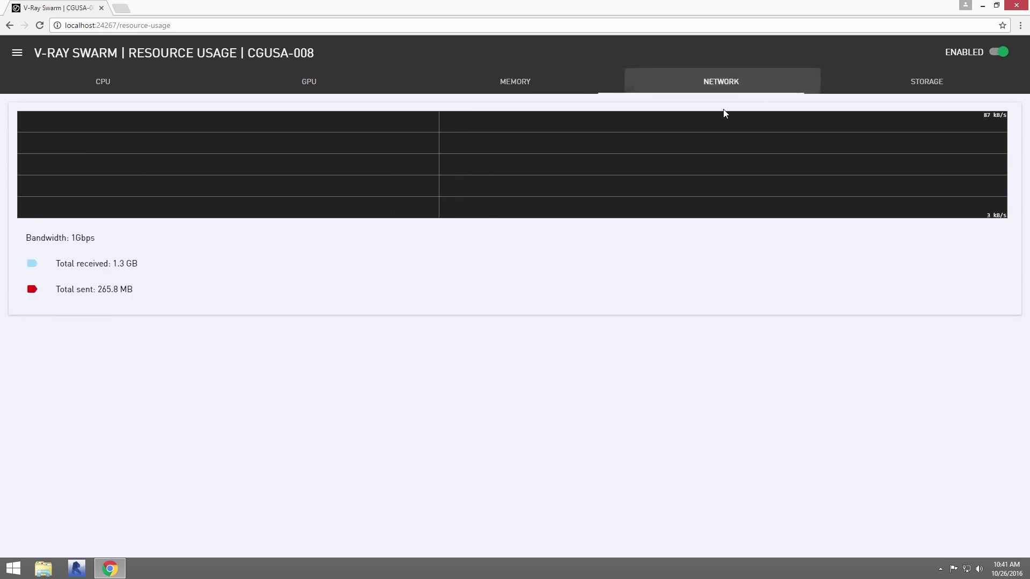
{"action": "left_click", "coordinate": [918, 84]}
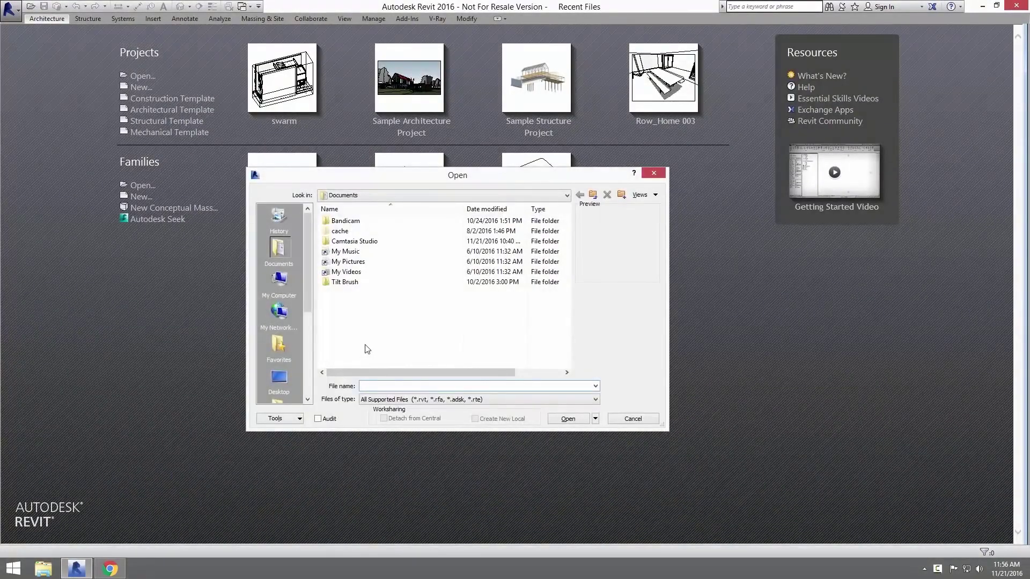
Open swarm.rvt from Desktop > swarm and show the V-Ray ribbon tools
{"action": "left_click", "coordinate": [279, 378]}
{"action": "double_click", "coordinate": [351, 308]}
{"action": "left_click", "coordinate": [344, 221]}
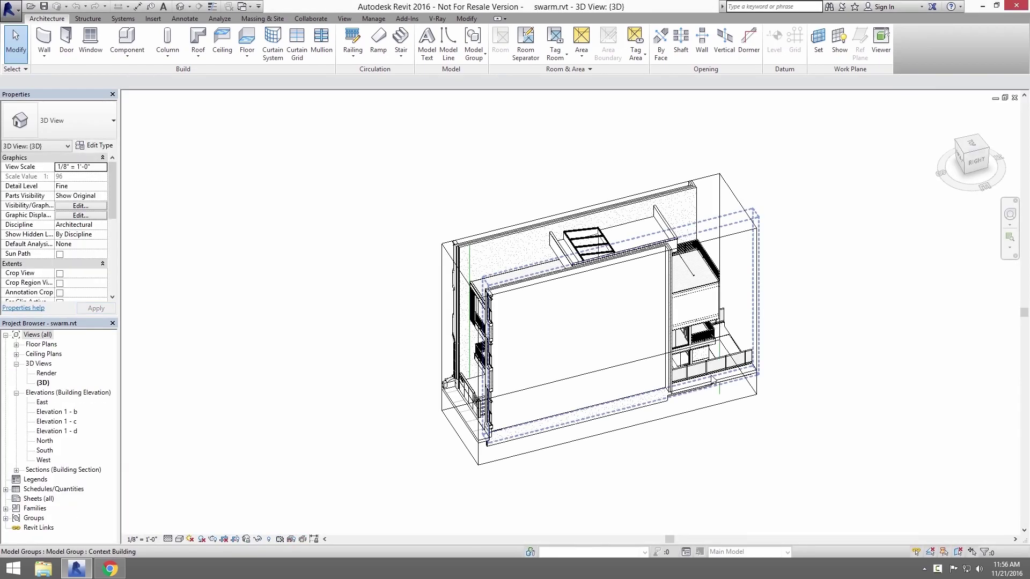
{"action": "left_click", "coordinate": [440, 20]}
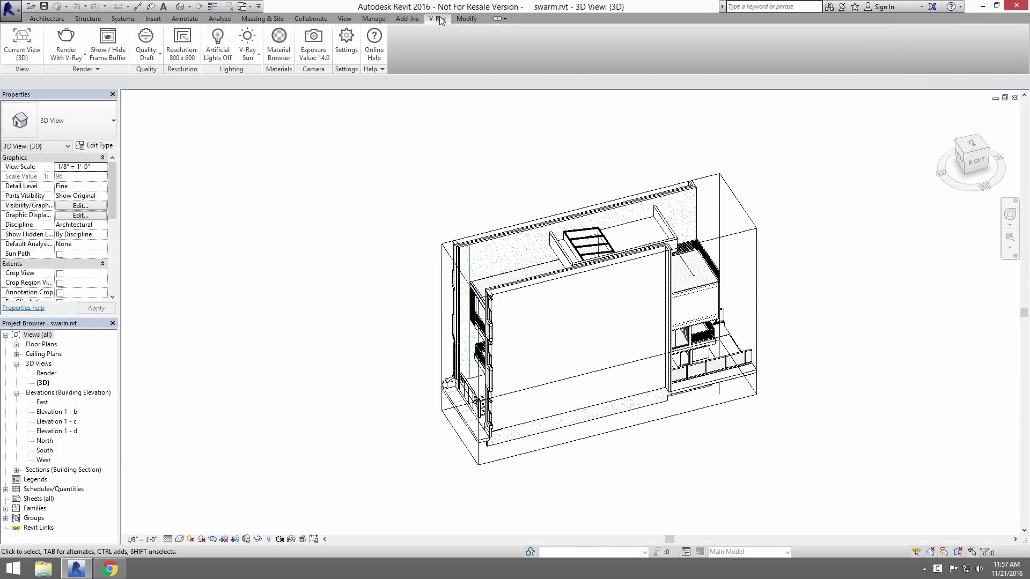
Load swarm.xml on the V-Ray Settings Sharing page and import its settings into the project
{"action": "left_click", "coordinate": [349, 51]}
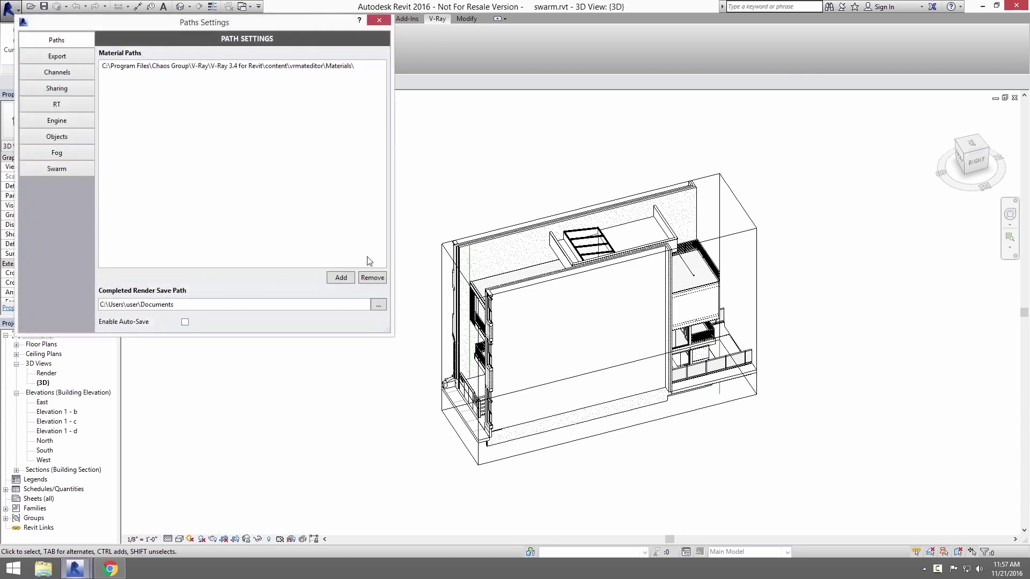
{"action": "left_click", "coordinate": [74, 89]}
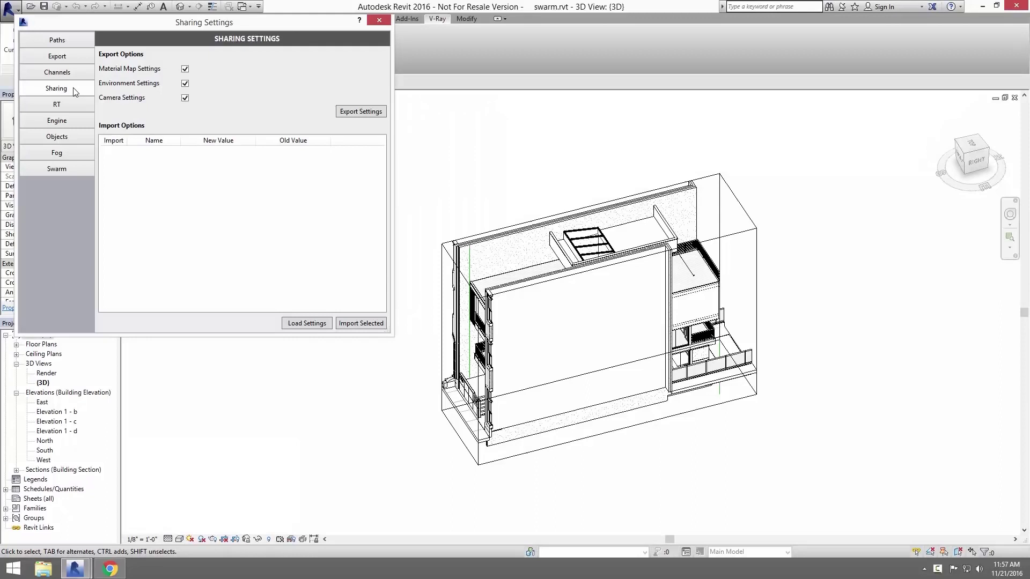
{"action": "left_click", "coordinate": [301, 322]}
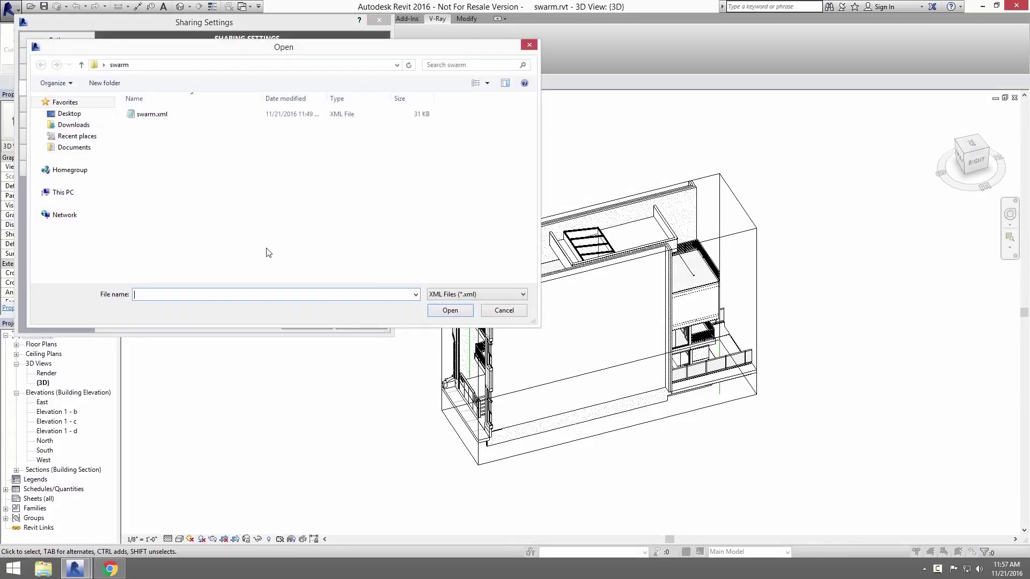
{"action": "left_click", "coordinate": [159, 114]}
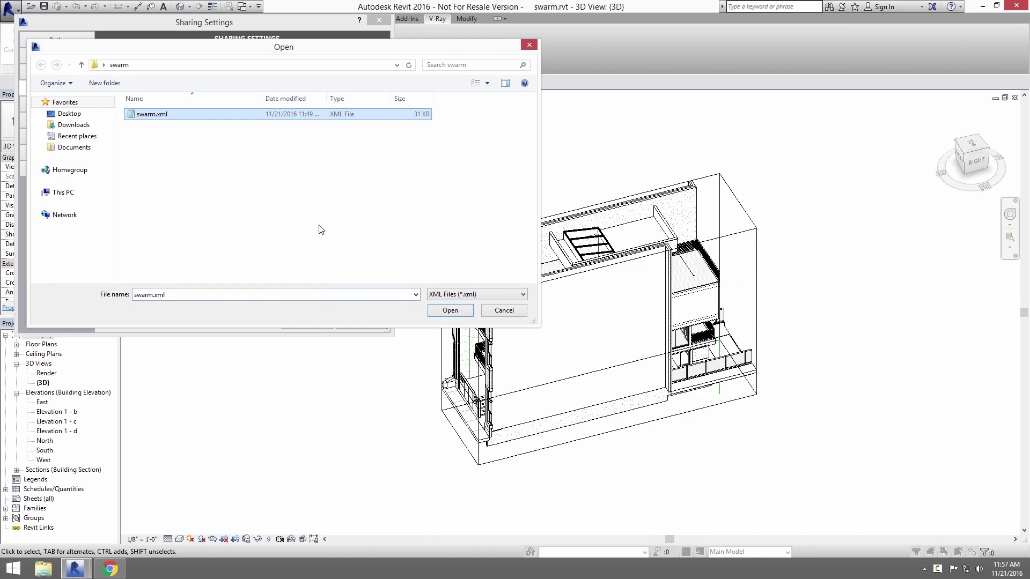
{"action": "left_click", "coordinate": [445, 311]}
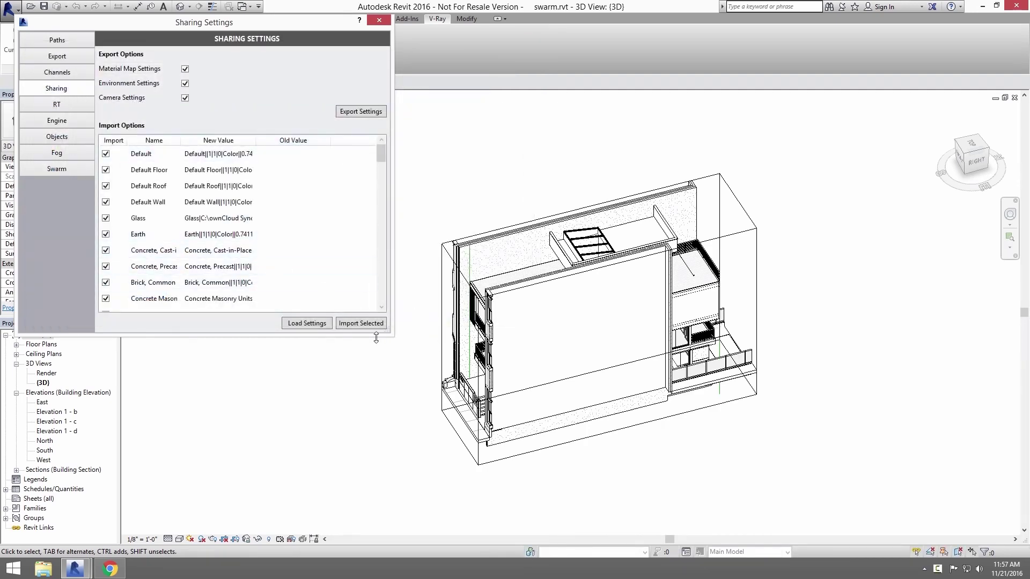
{"action": "left_click", "coordinate": [365, 323]}
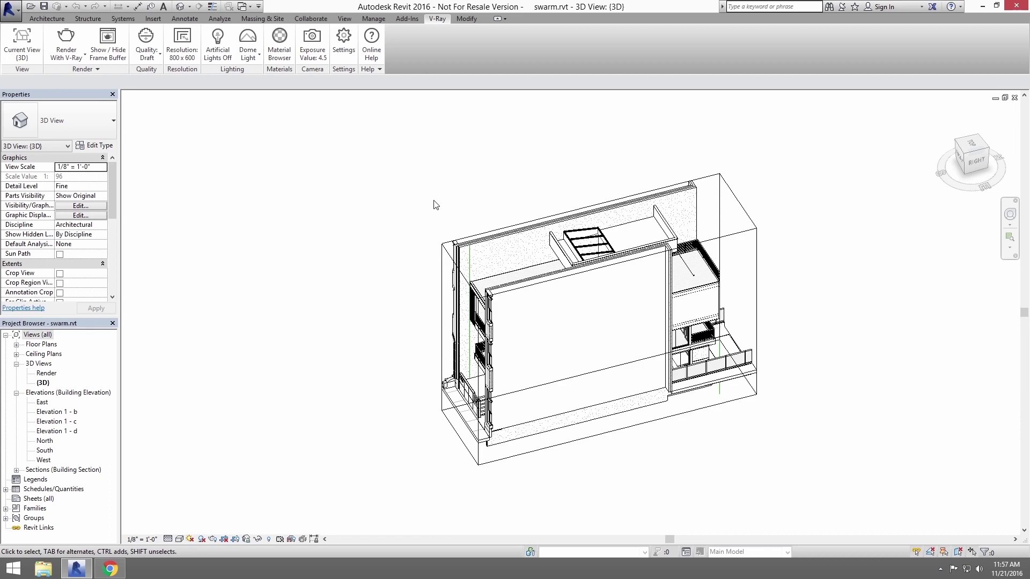
In V-Ray Settings' Swarm page, refresh the tag list and select renderfarm alongside Default
{"action": "left_click", "coordinate": [343, 45]}
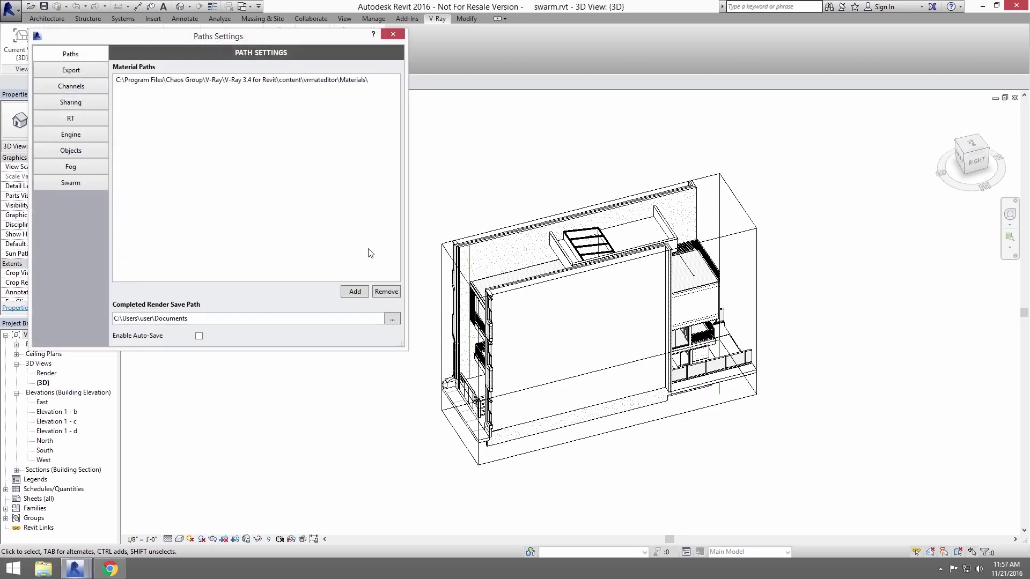
{"action": "left_click", "coordinate": [71, 187]}
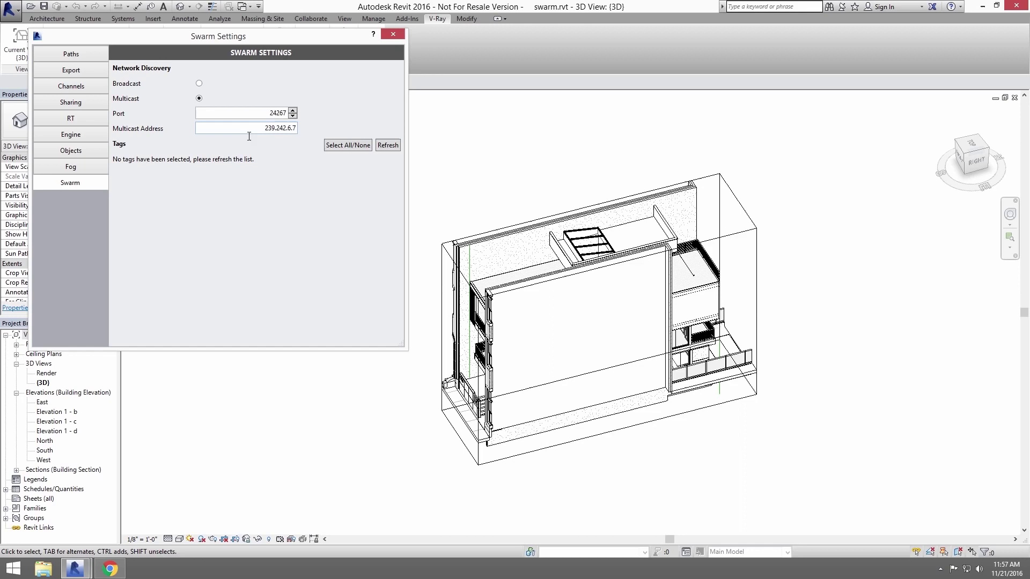
{"action": "left_click", "coordinate": [397, 146]}
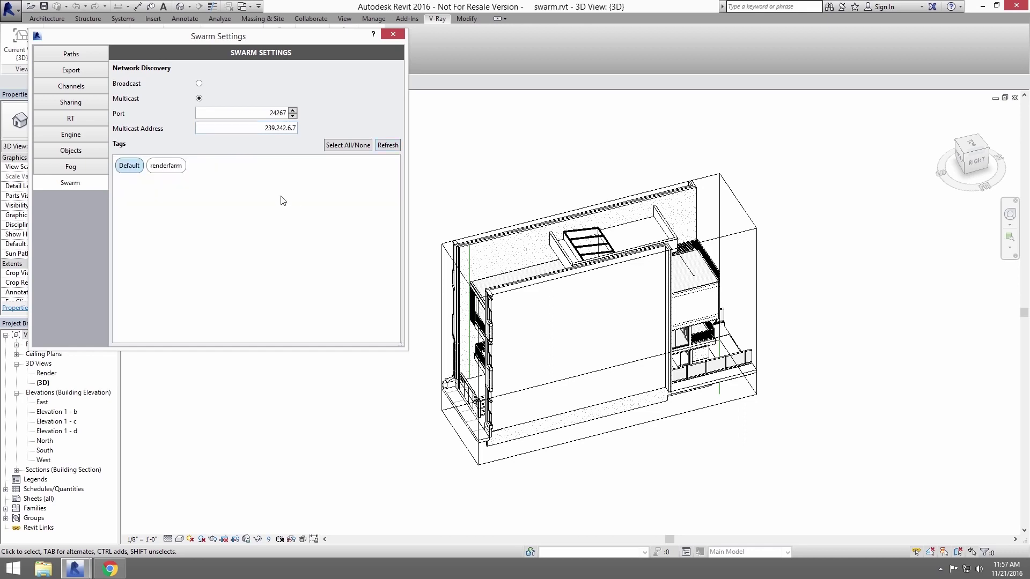
{"action": "left_click", "coordinate": [173, 168]}
{"action": "left_click", "coordinate": [182, 167]}
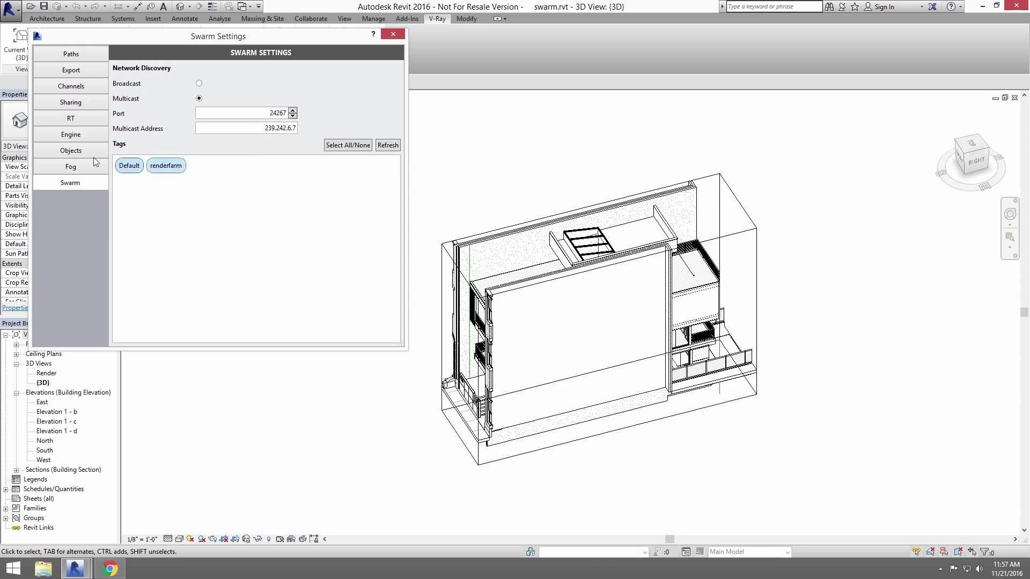
Change the High quality image sampler from Progressive to Buckets and close V-Ray Settings
{"action": "left_click", "coordinate": [63, 141]}
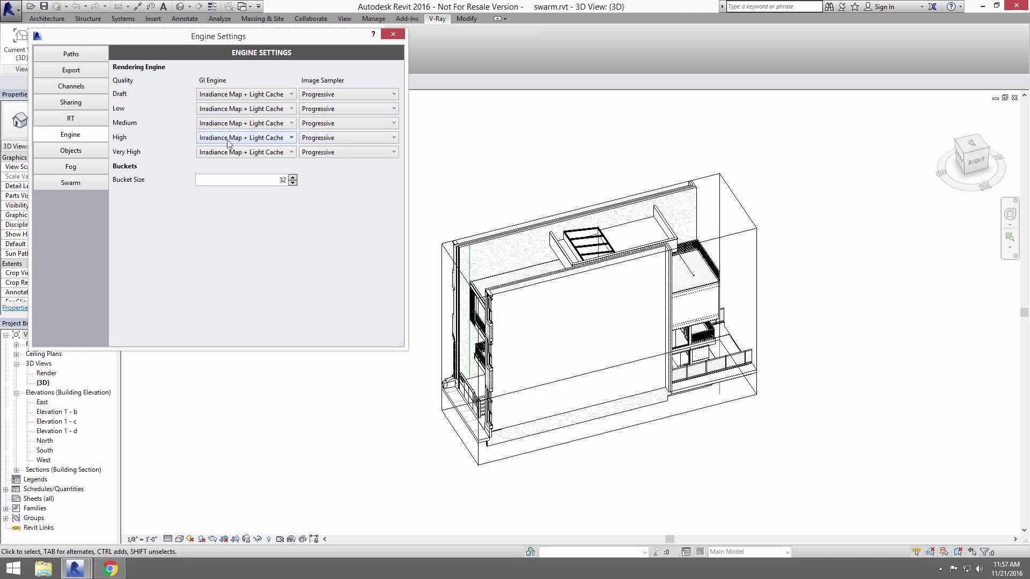
{"action": "left_click", "coordinate": [329, 153]}
{"action": "left_click", "coordinate": [330, 153]}
{"action": "left_click", "coordinate": [402, 32]}
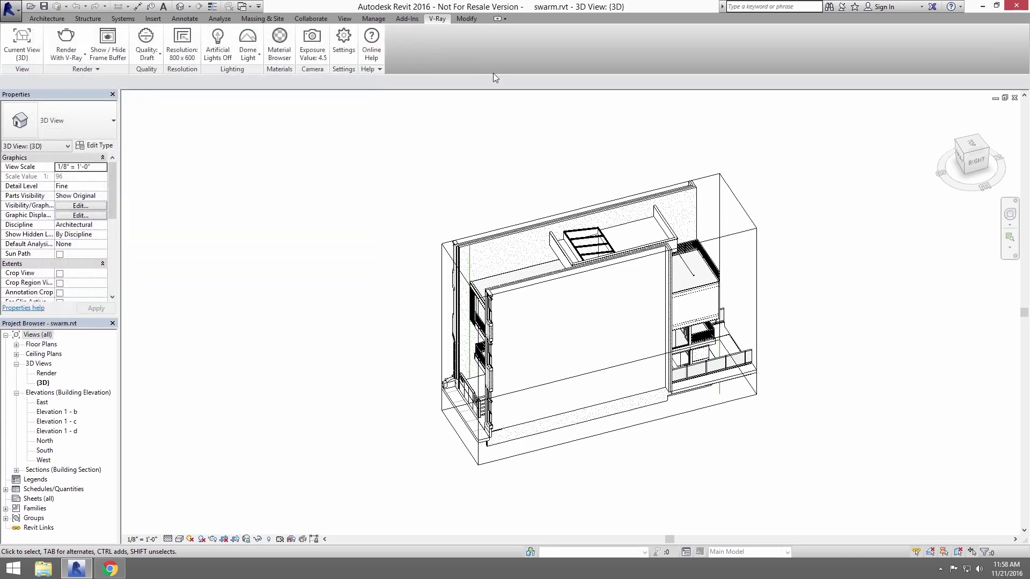
Make the Render view the one to render and set V-Ray quality to High
{"action": "left_click", "coordinate": [22, 56]}
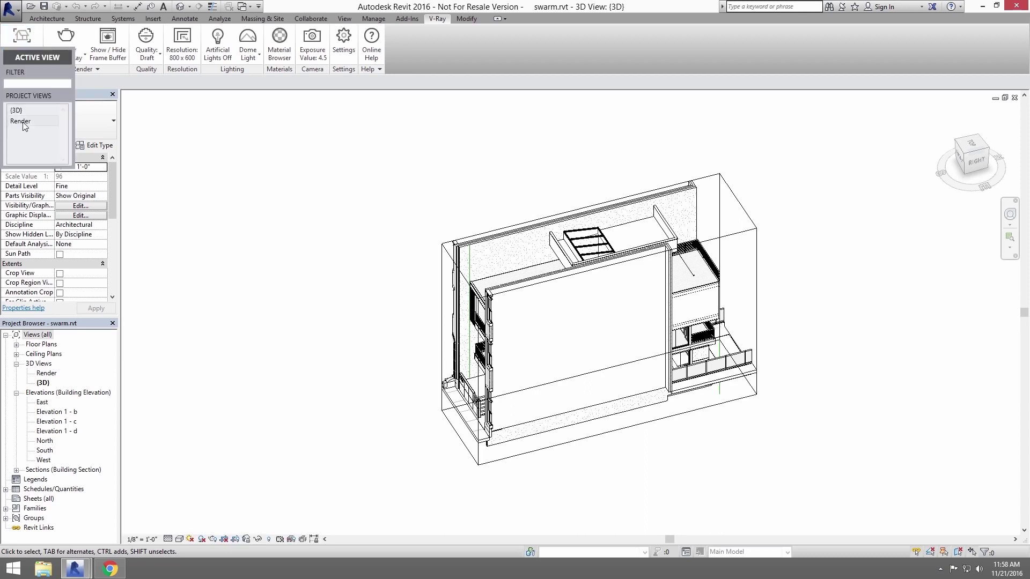
{"action": "left_click", "coordinate": [21, 122]}
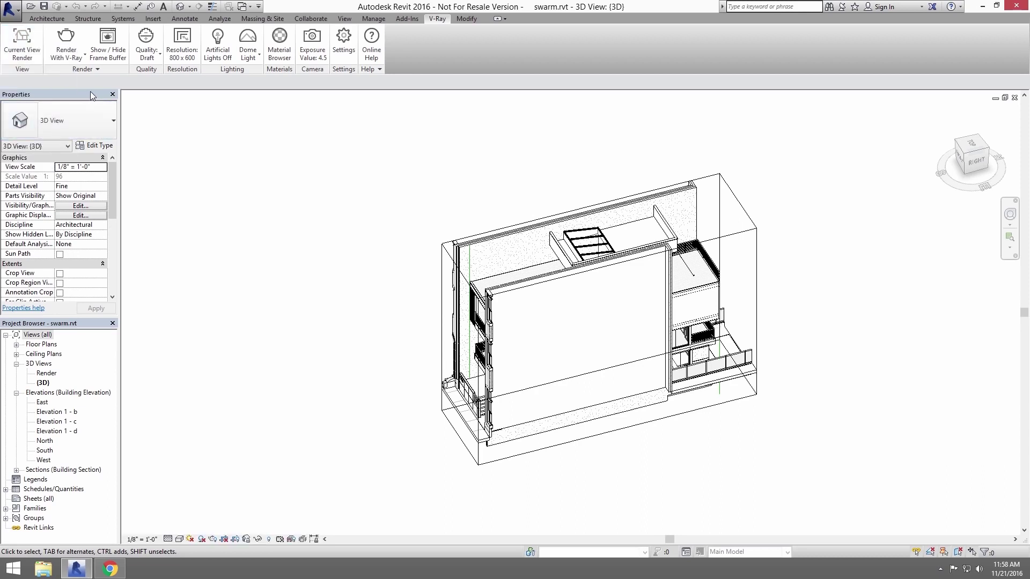
{"action": "left_click", "coordinate": [147, 60]}
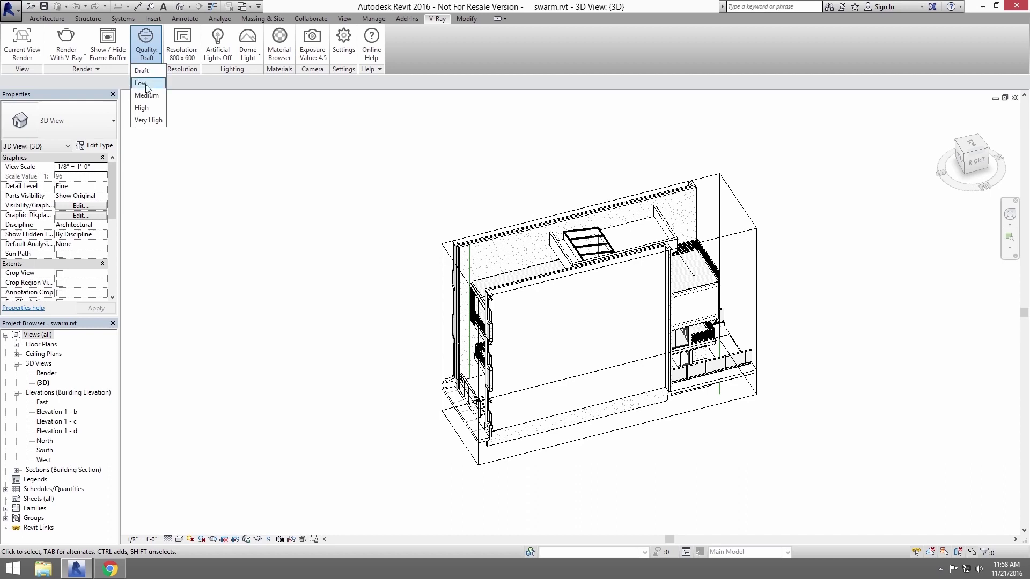
{"action": "left_click", "coordinate": [142, 108]}
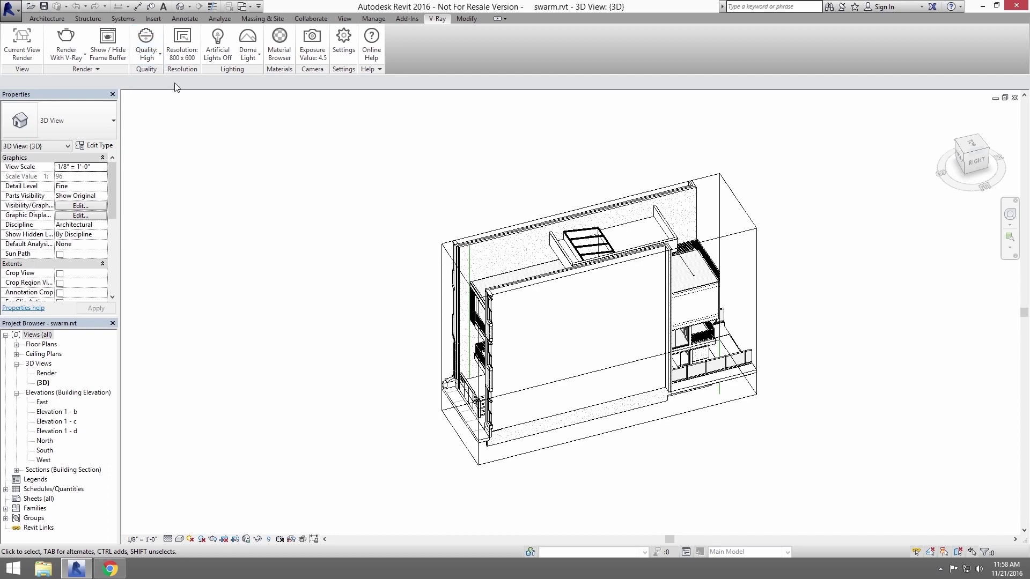
Set the output resolution from the crop region at printer 96 DPI, giving 576 x 1151
{"action": "left_click", "coordinate": [182, 51]}
{"action": "left_click", "coordinate": [119, 178]}
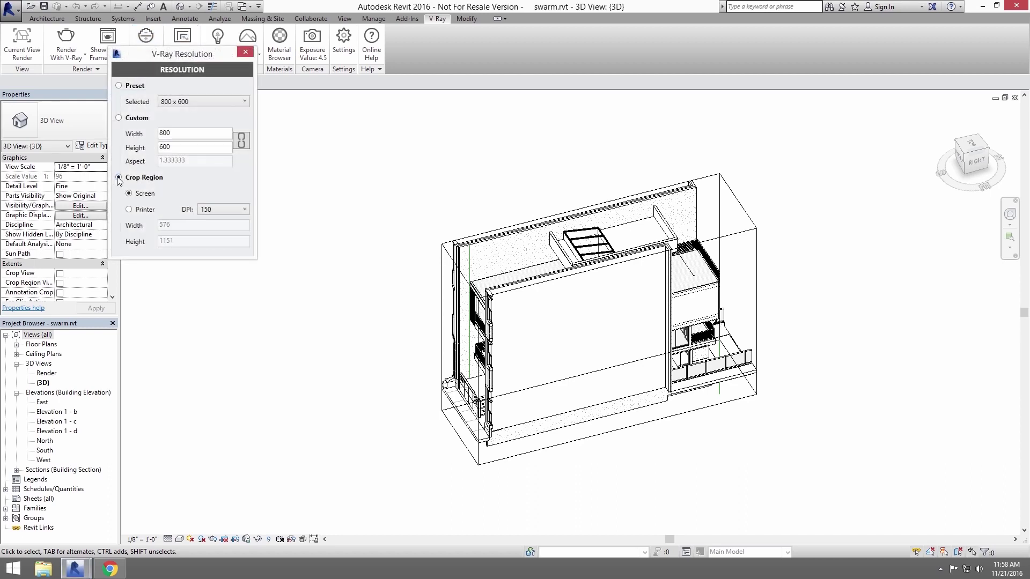
{"action": "left_click", "coordinate": [212, 210]}
{"action": "left_click", "coordinate": [215, 222]}
{"action": "left_click", "coordinate": [246, 52]}
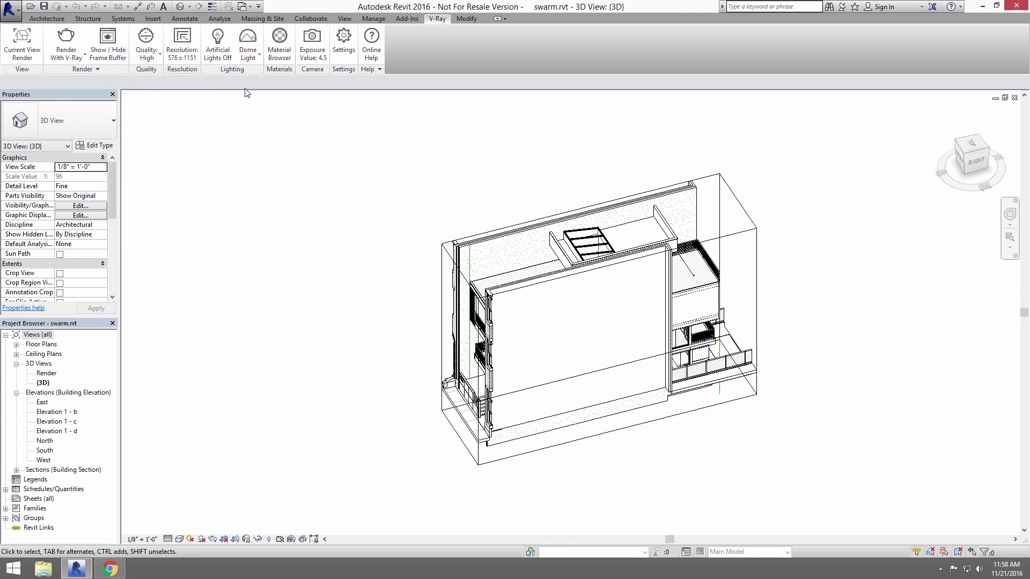
Turn artificial lights on and enable Swarm distributed rendering
{"action": "left_click", "coordinate": [217, 51]}
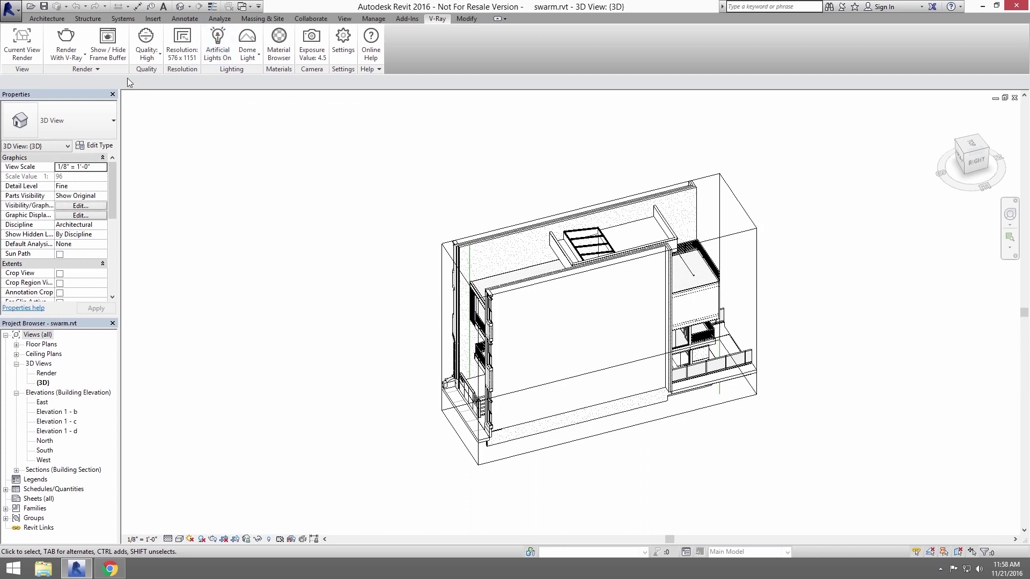
{"action": "left_click", "coordinate": [105, 67]}
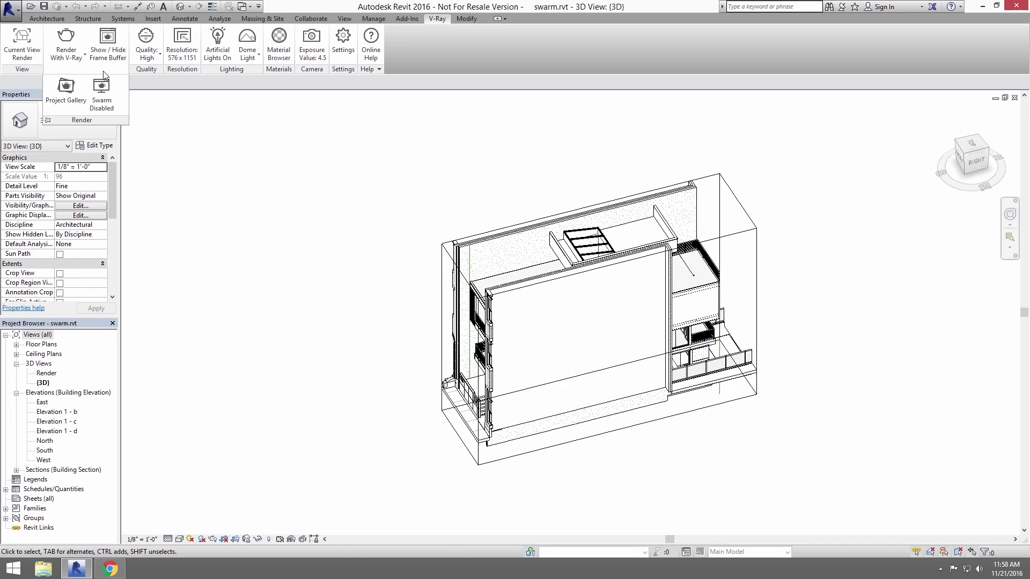
{"action": "left_click", "coordinate": [102, 86]}
Start the V-Ray render of the 3D view
{"action": "left_click", "coordinate": [67, 38]}
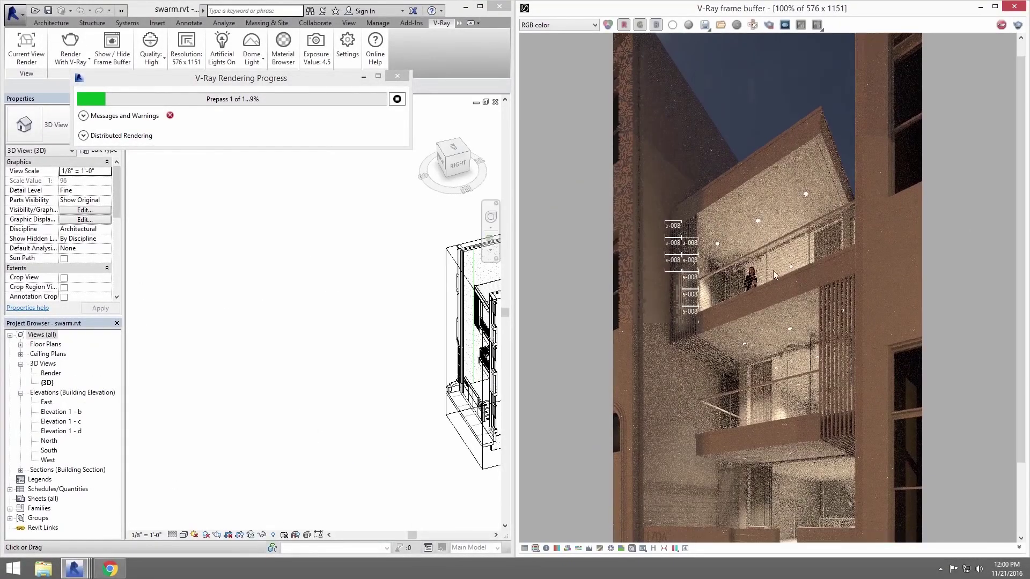
Expand Distributed Rendering and raise the Swarm goal slider to 100% of compute resources
{"action": "scroll", "coordinate": [699, 185], "scroll_direction": "up", "scroll_amount": 1}
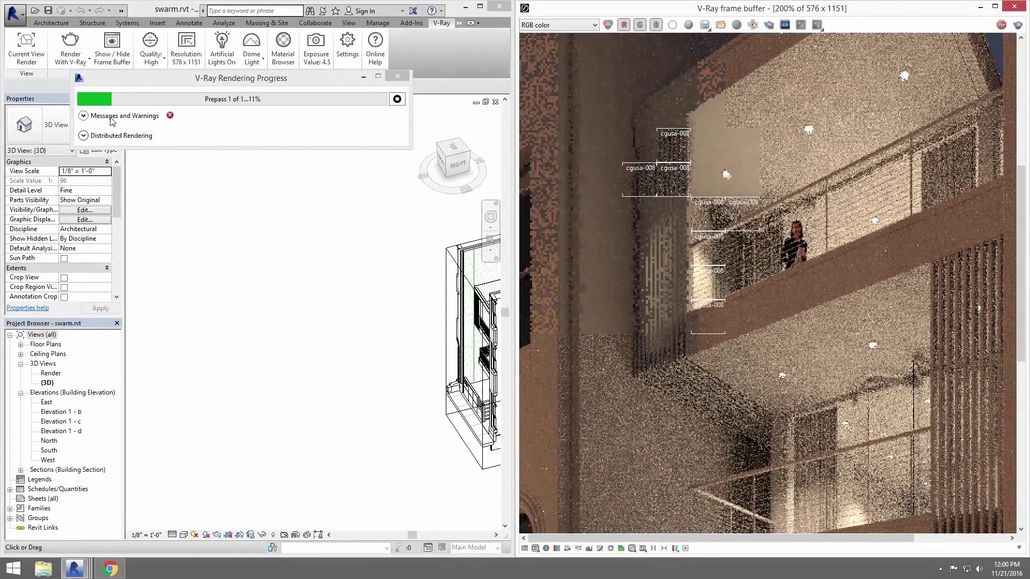
{"action": "left_click", "coordinate": [83, 136]}
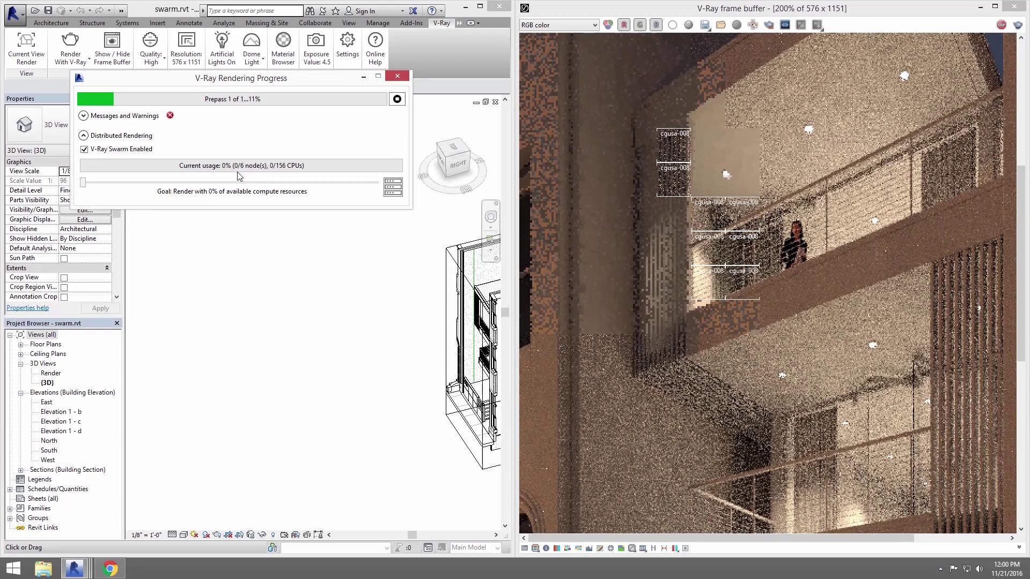
{"action": "left_click_drag", "start_coordinate": [86, 185], "coordinate": [152, 187]}
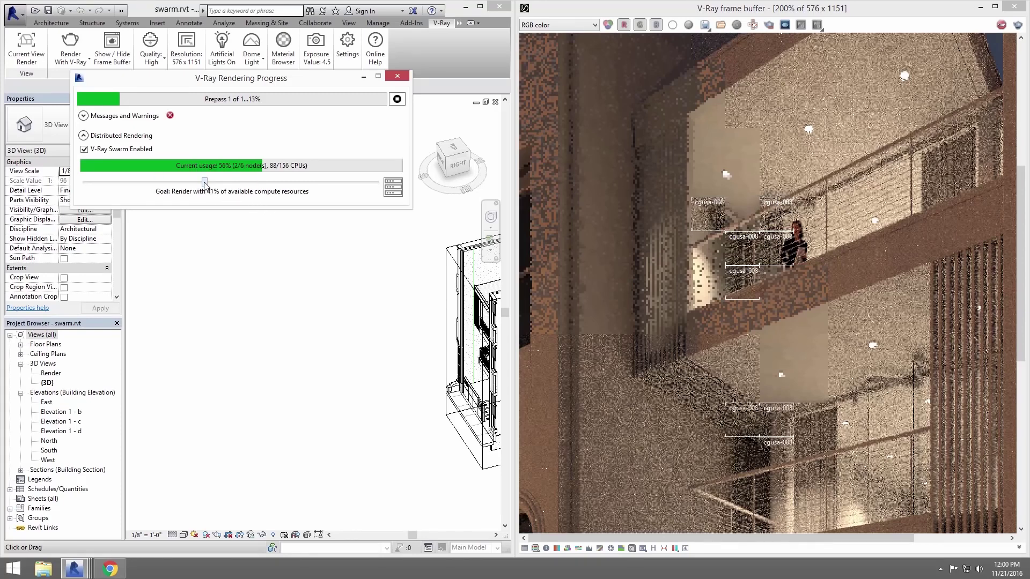
{"action": "left_click_drag", "start_coordinate": [205, 182], "coordinate": [295, 182]}
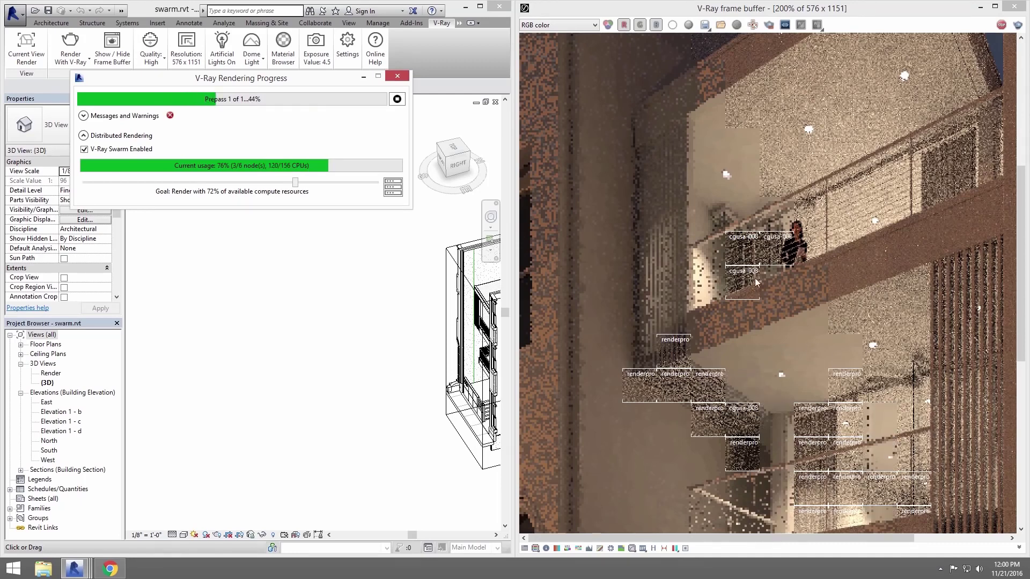
{"action": "left_click_drag", "start_coordinate": [303, 186], "coordinate": [149, 184]}
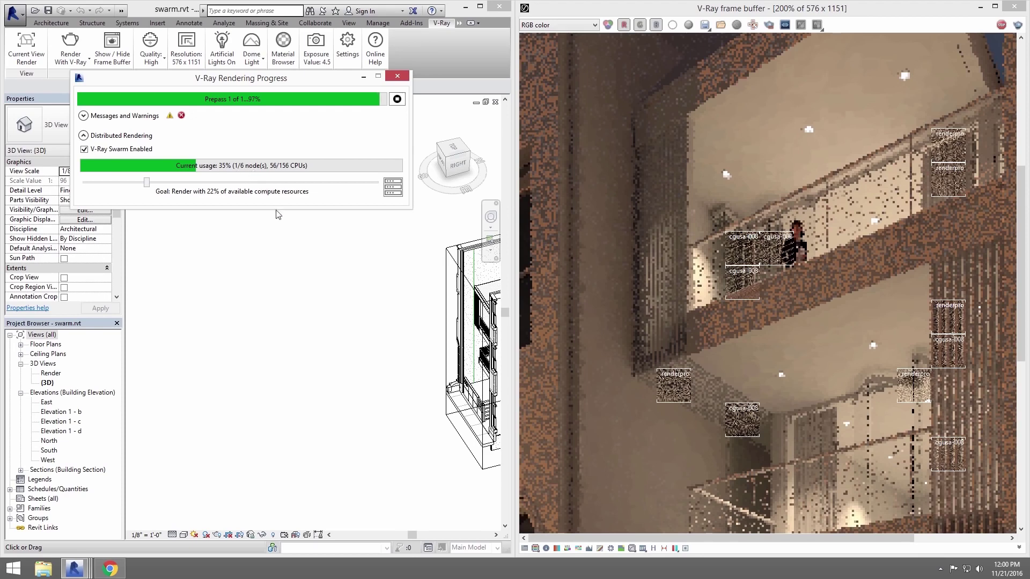
{"action": "middle_click_drag", "start_coordinate": [809, 275], "coordinate": [747, 221]}
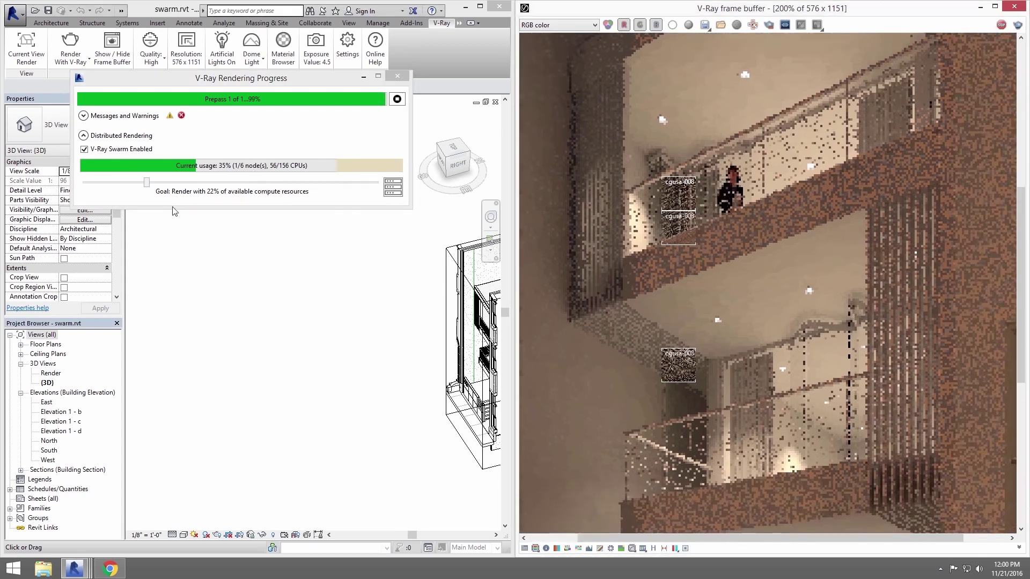
{"action": "left_click_drag", "start_coordinate": [146, 186], "coordinate": [384, 188]}
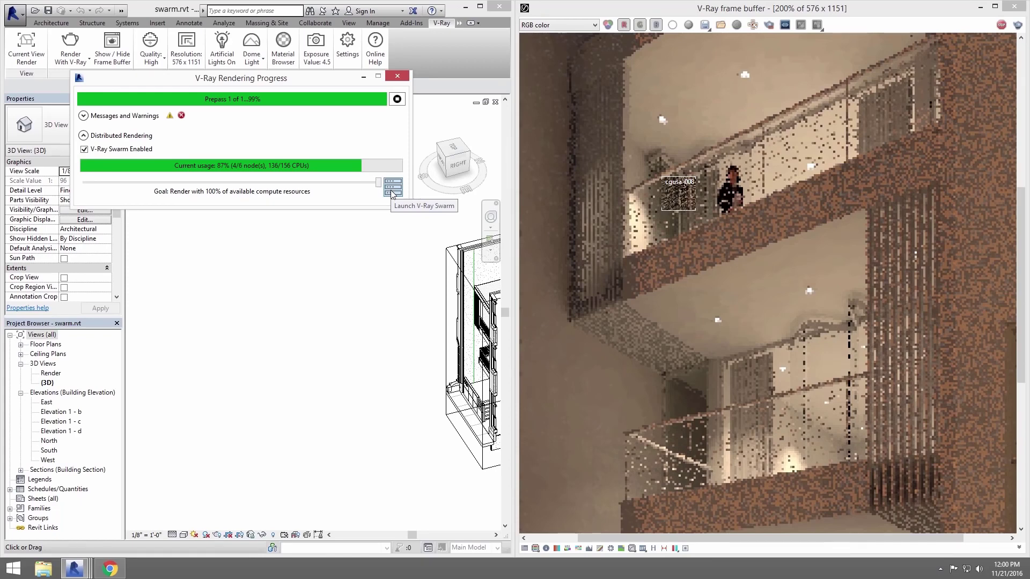
Launch the Swarm web interface, view the Log and Resource Usage pages, then return to Network
{"action": "left_click", "coordinate": [392, 186]}
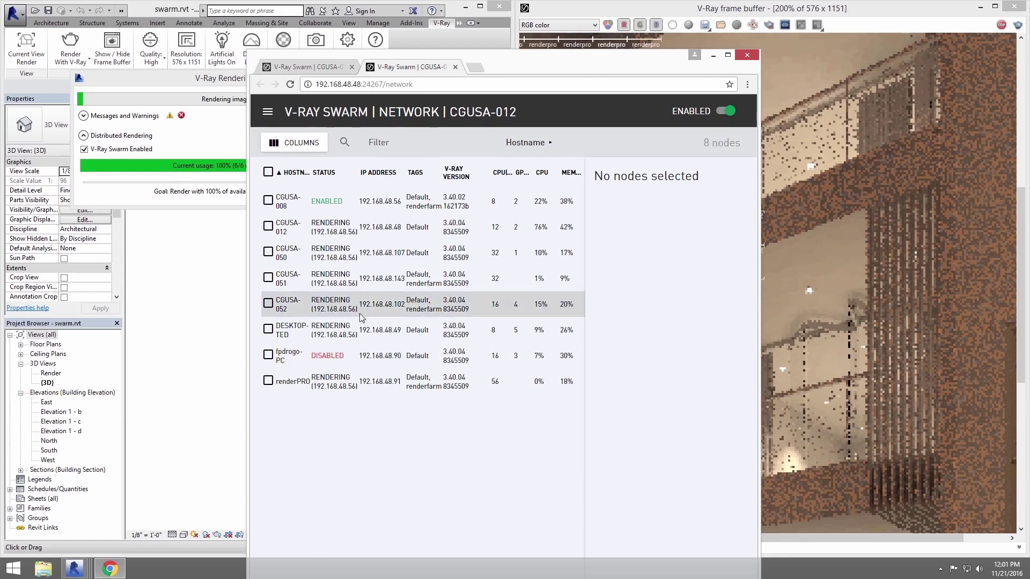
{"action": "left_click", "coordinate": [264, 114]}
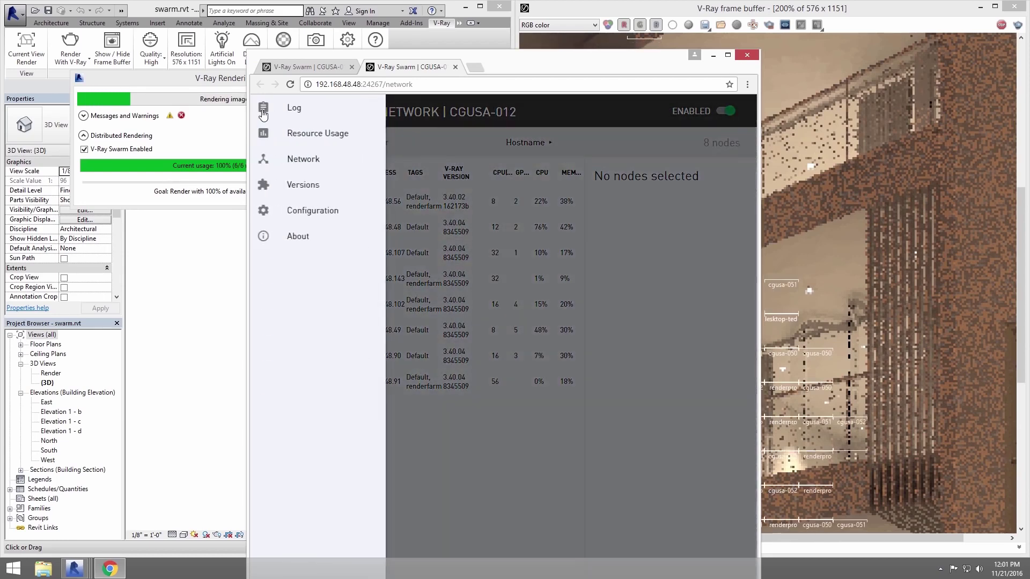
{"action": "left_click", "coordinate": [272, 114]}
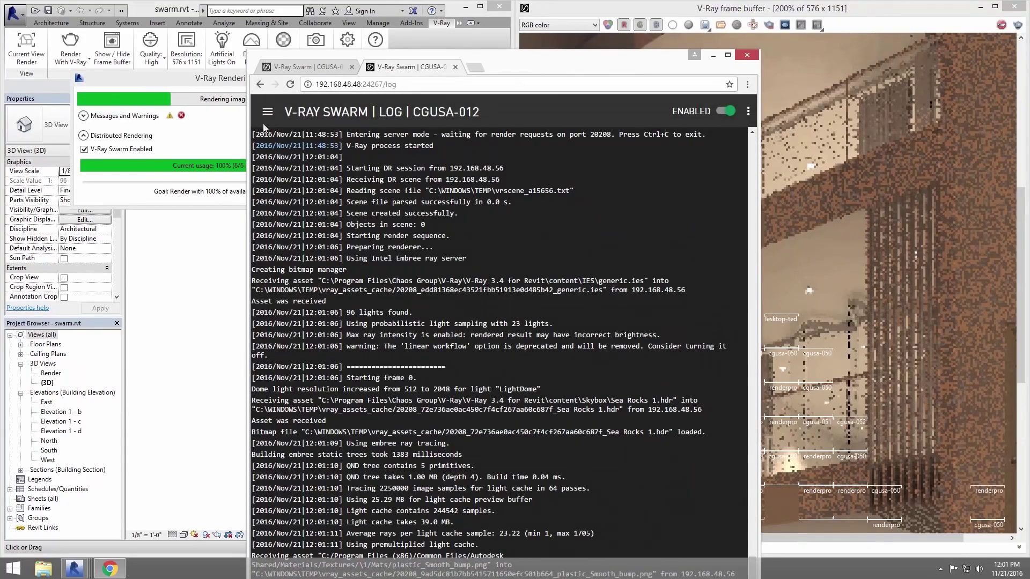
{"action": "left_click", "coordinate": [263, 113]}
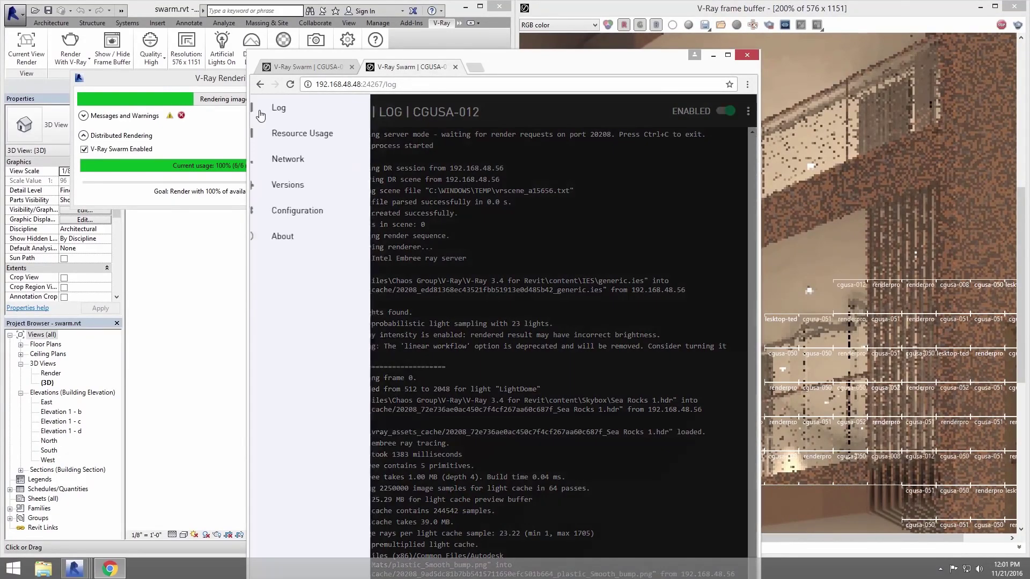
{"action": "left_click", "coordinate": [292, 135]}
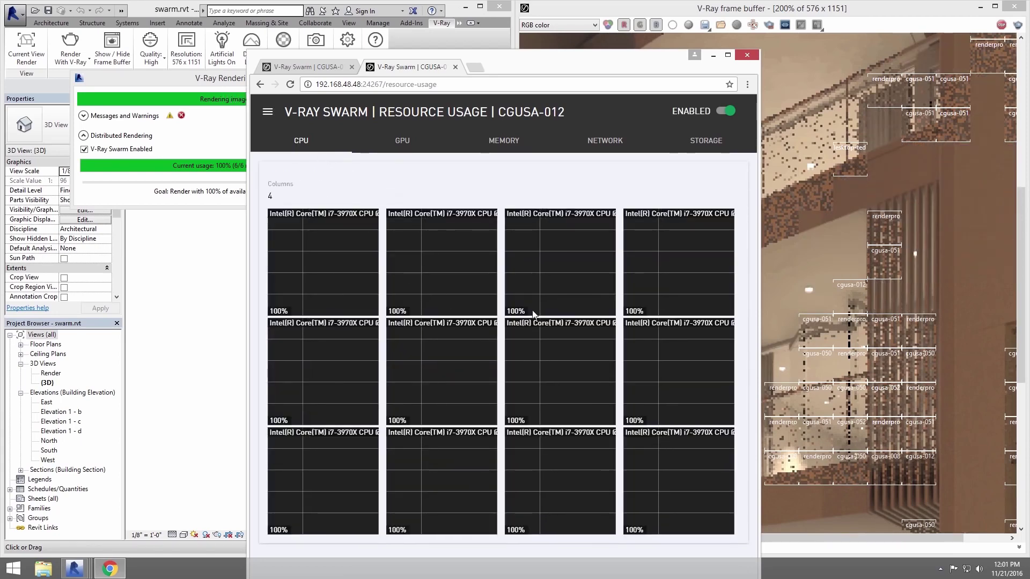
{"action": "left_click", "coordinate": [266, 112]}
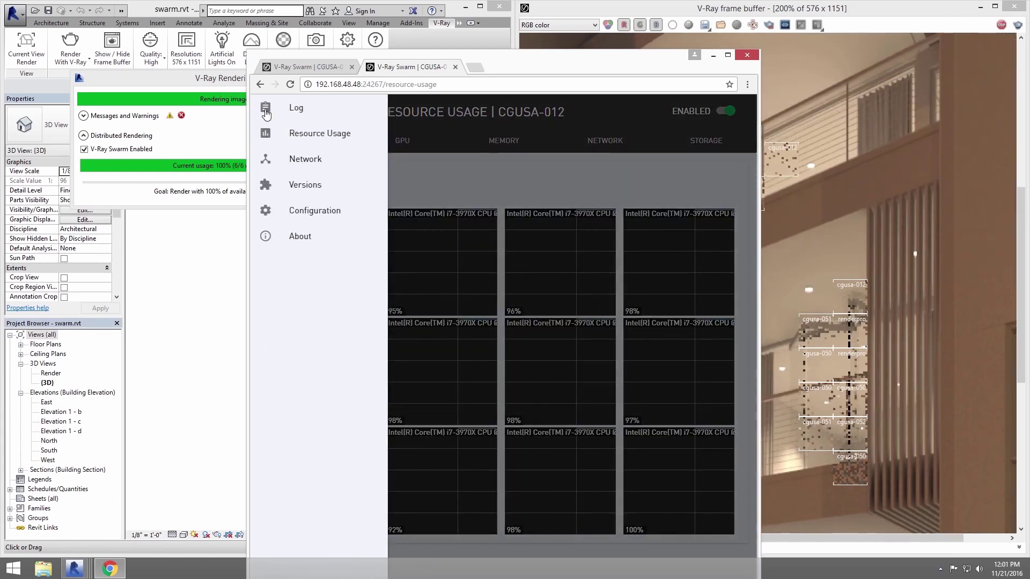
{"action": "left_click", "coordinate": [318, 160]}
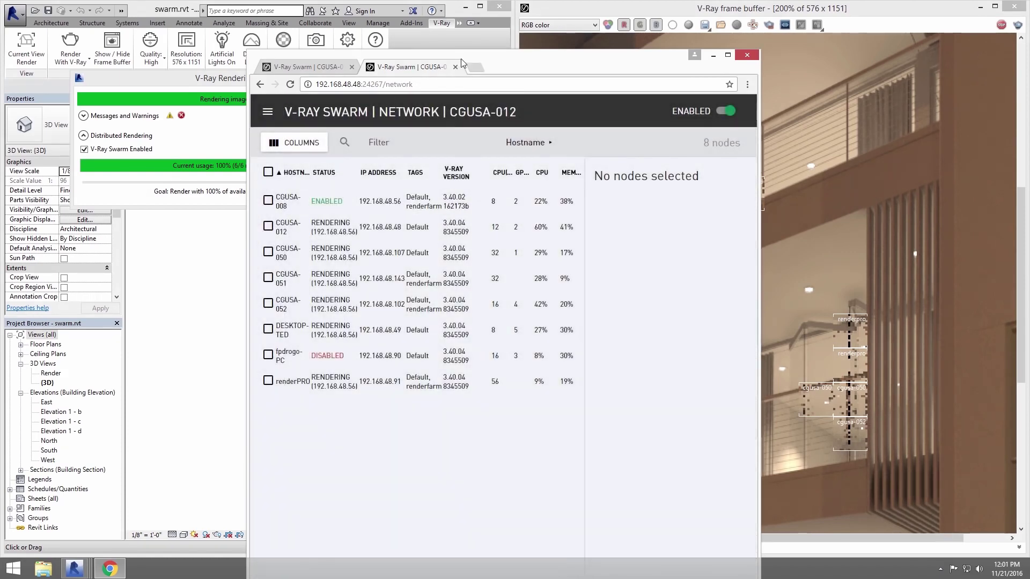
Select node CGUSA-050, disable it, and confirm
{"action": "left_click_drag", "start_coordinate": [463, 60], "coordinate": [584, 48]}
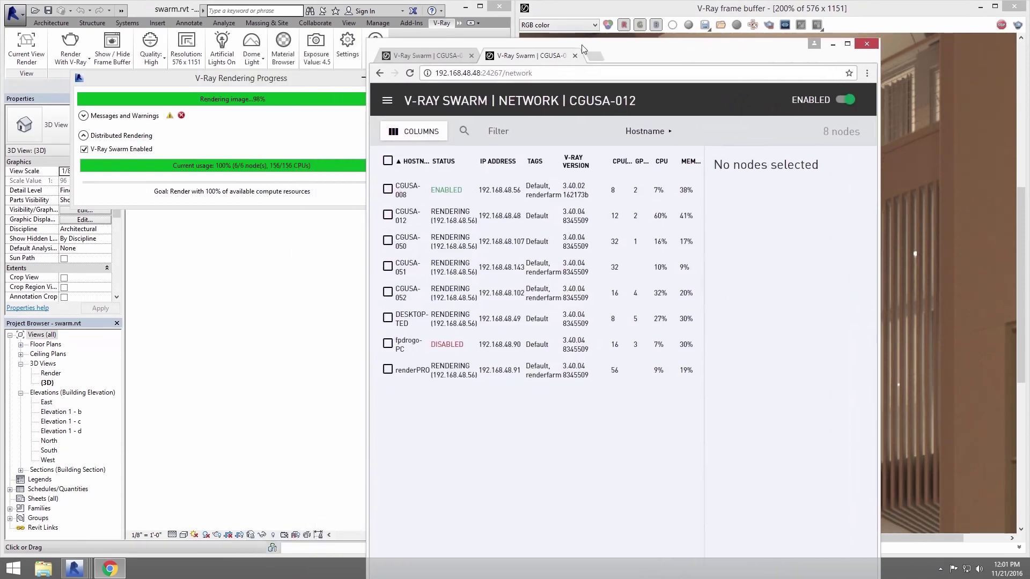
{"action": "left_click", "coordinate": [418, 245]}
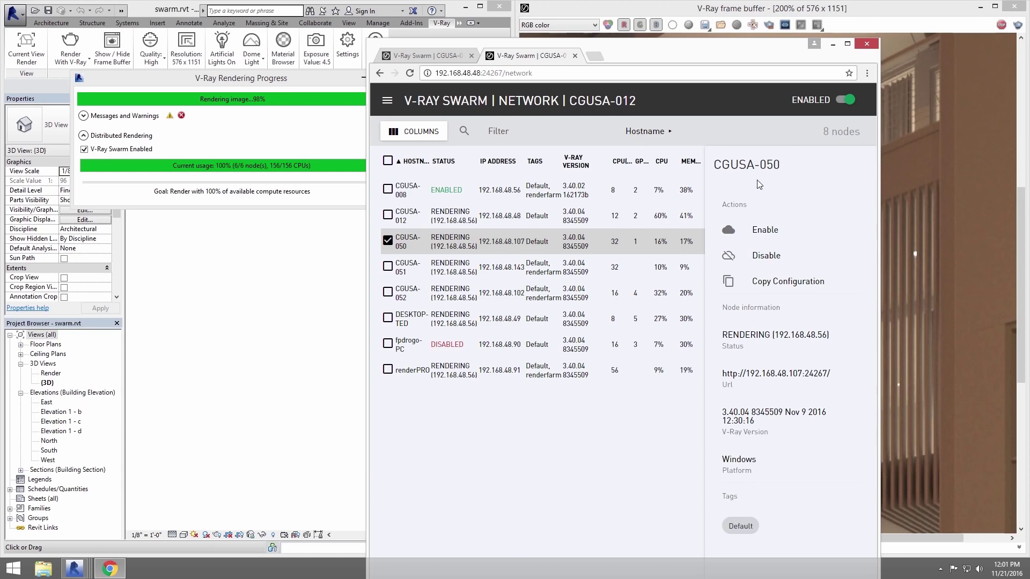
{"action": "left_click", "coordinate": [766, 256]}
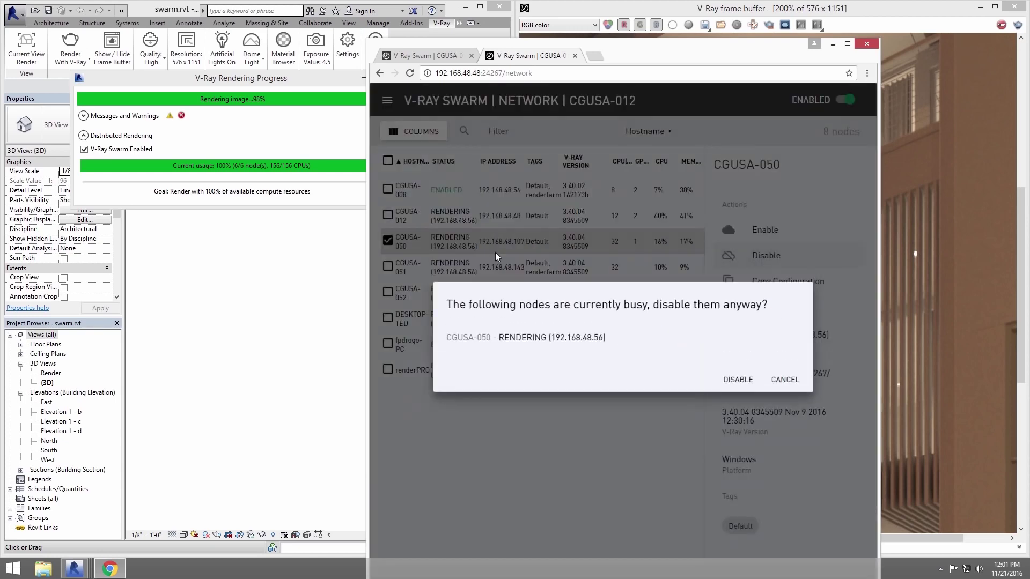
{"action": "left_click", "coordinate": [738, 381]}
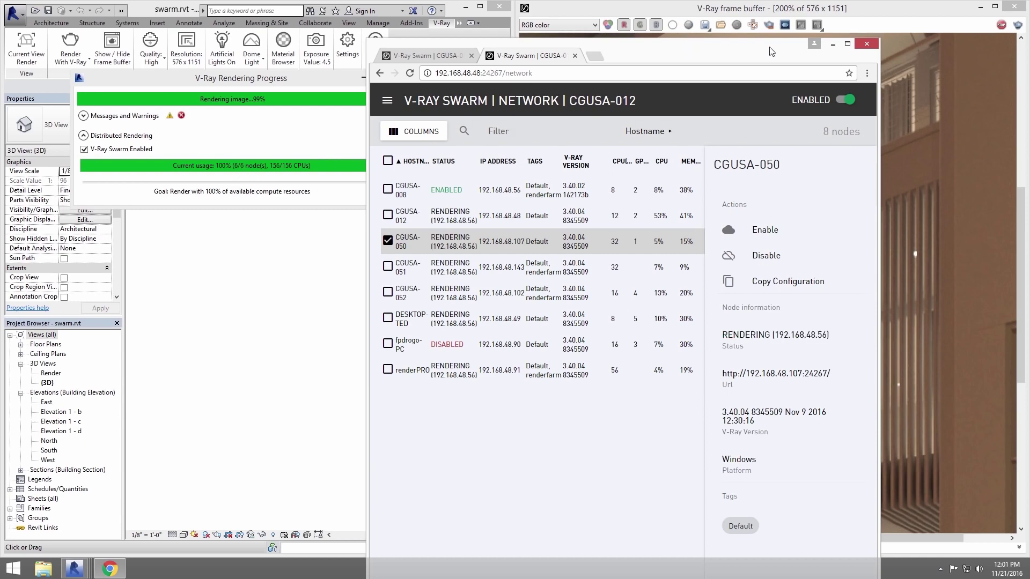
Minimize the Swarm browser and zoom the frame buffer out to see the full 576 x 1151 render
{"action": "left_click", "coordinate": [833, 44]}
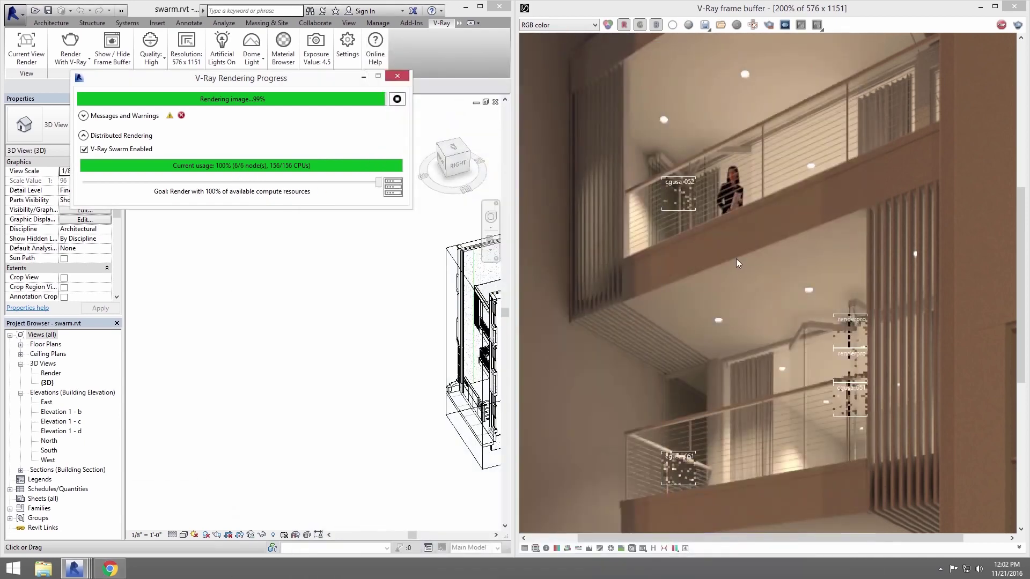
{"action": "scroll", "coordinate": [734, 272], "scroll_direction": "down", "scroll_amount": 2}
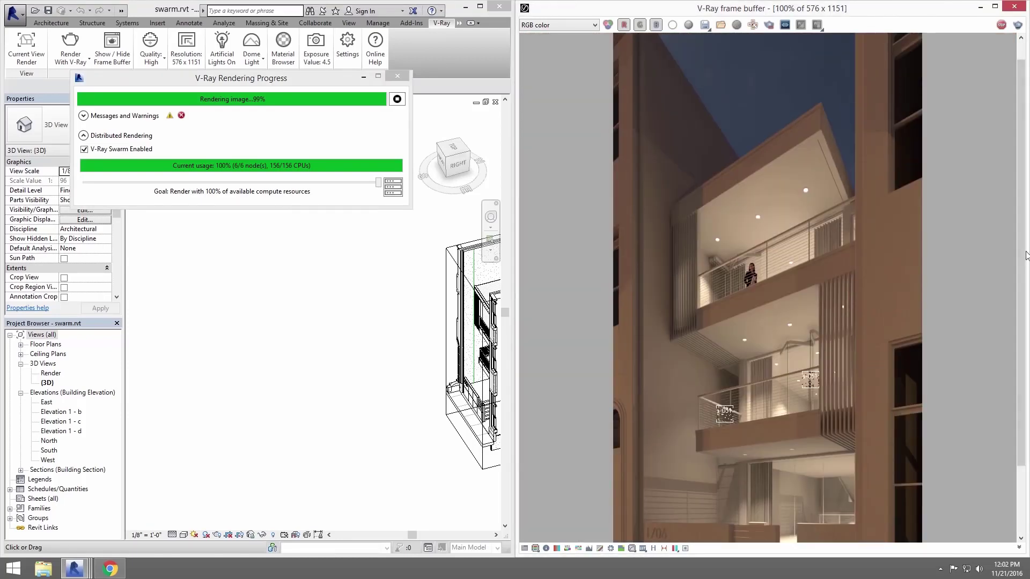
{"action": "scroll", "coordinate": [1025, 269], "scroll_direction": "down", "scroll_amount": 2}
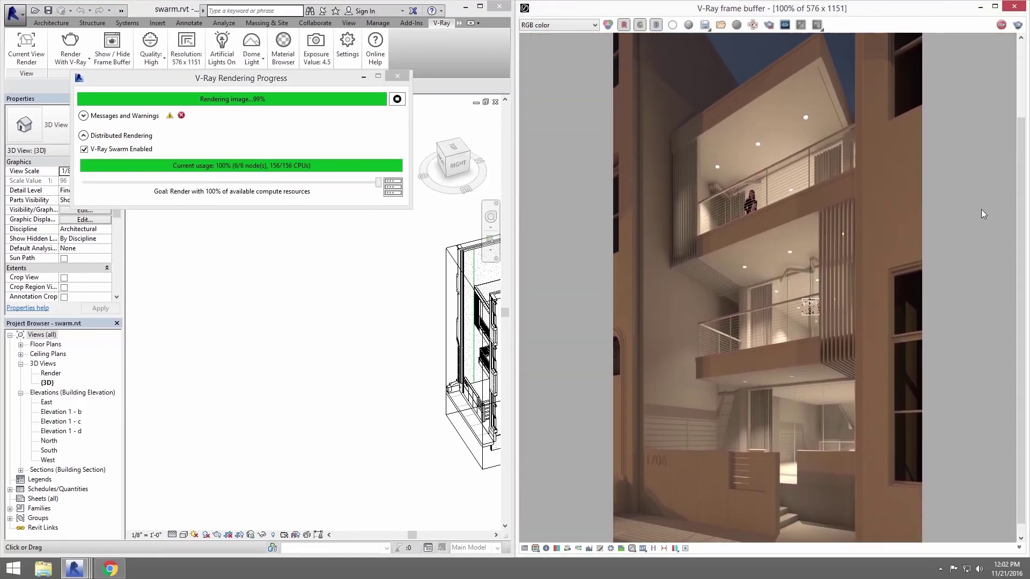